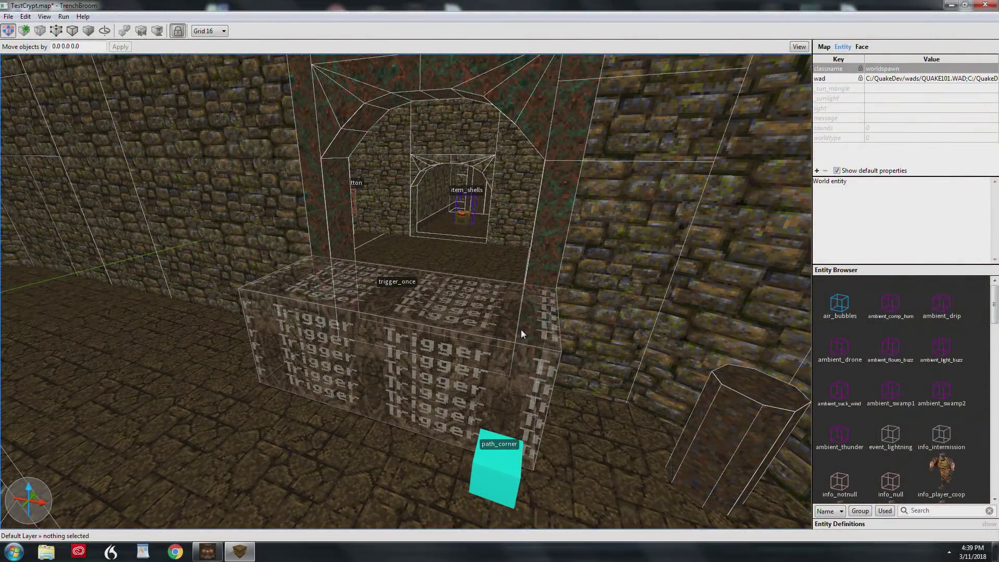
- Inspect the properties of the trigger_once brush in front of the archway and its position beside the path corners
left_click(453, 334)
mouse_move(512, 366)
right_mouse_down()
mouse_move(522, 364)
mouse_move(513, 362)
right_mouse_up()
scroll(513, 362, "down", 4)
right_click_drag(418, 342, 410, 361)
scroll(410, 361, "down", 4)
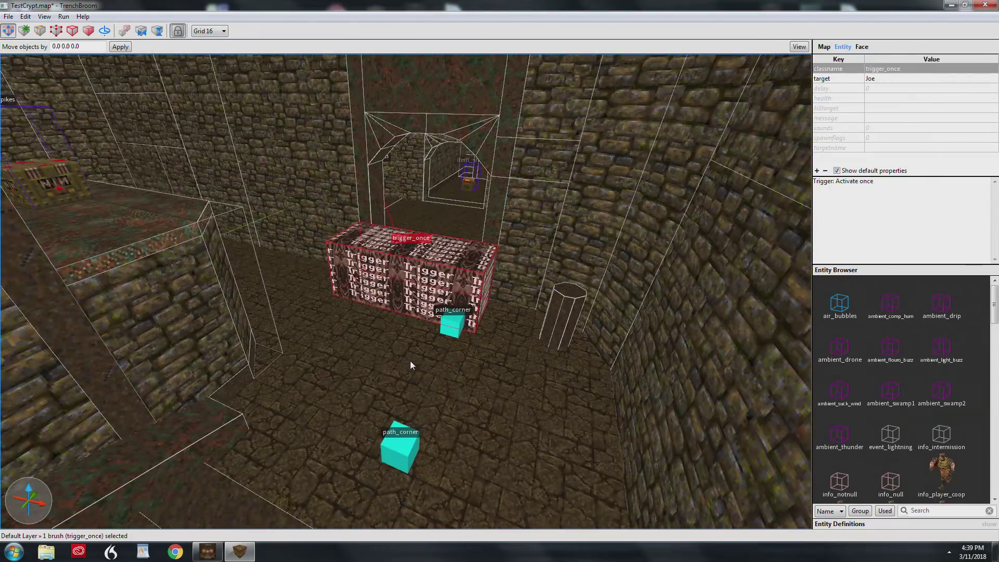
key("Escape")
- Look through the archway into the room with the barred door, the button and the ogre's ledge
scroll(410, 360, "up", 6)
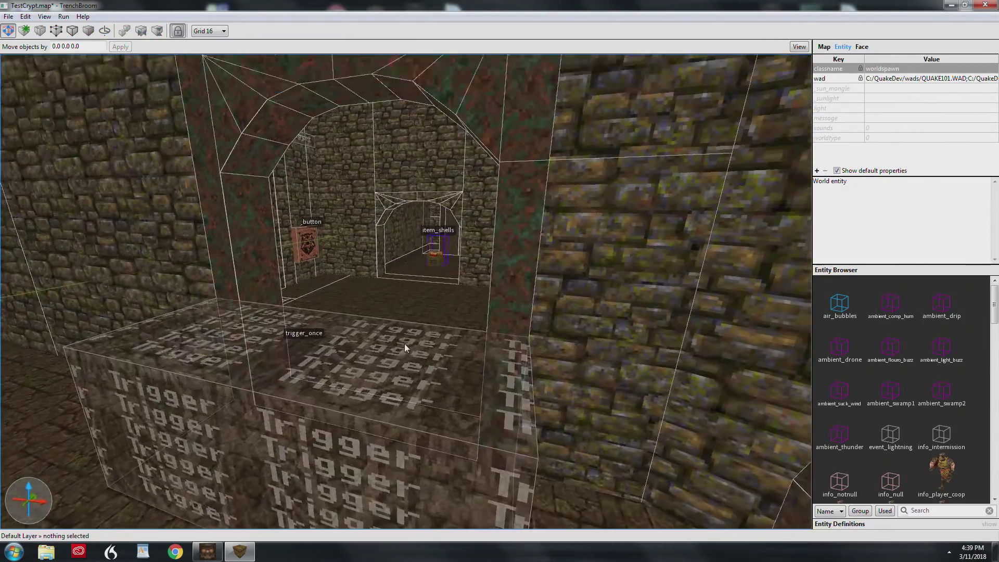
scroll(405, 343, "up", 5)
right_click_drag(404, 339, 327, 246)
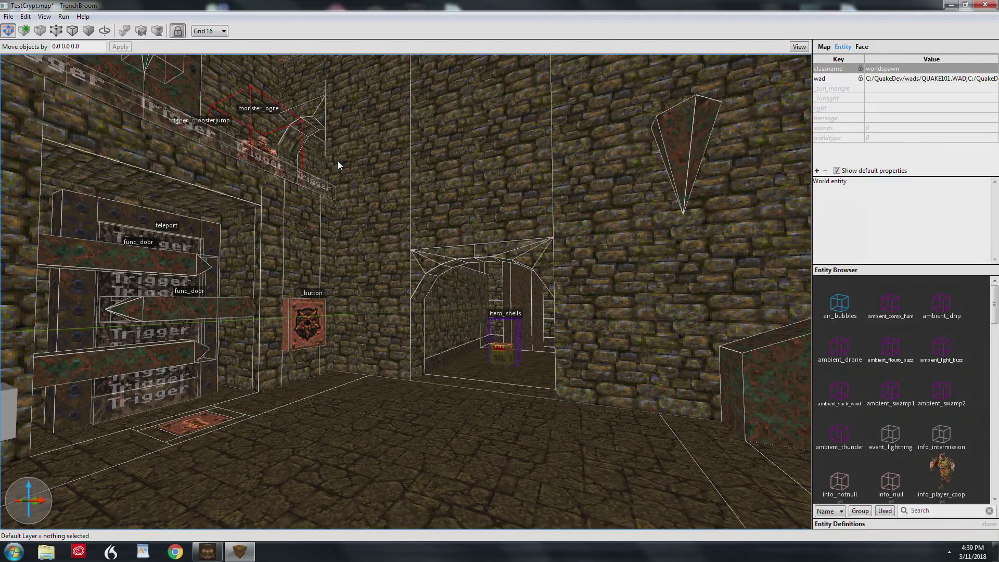
mouse_move(361, 186)
right_mouse_down()
mouse_move(373, 190)
mouse_move(379, 210)
mouse_move(377, 185)
right_mouse_up()
scroll(371, 187, "down", 10)
scroll(377, 188, "up", 5)
scroll(376, 186, "down", 5)
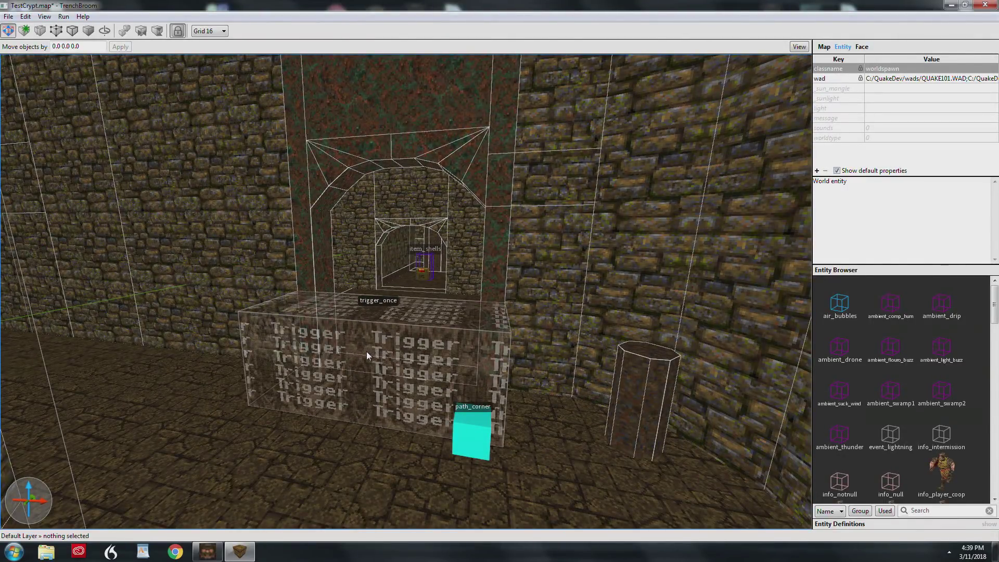
- Examine how the trigger_once brush covers the archway entrance, viewing it from the corridor and the nearby path corners
scroll(367, 351, "up", 6)
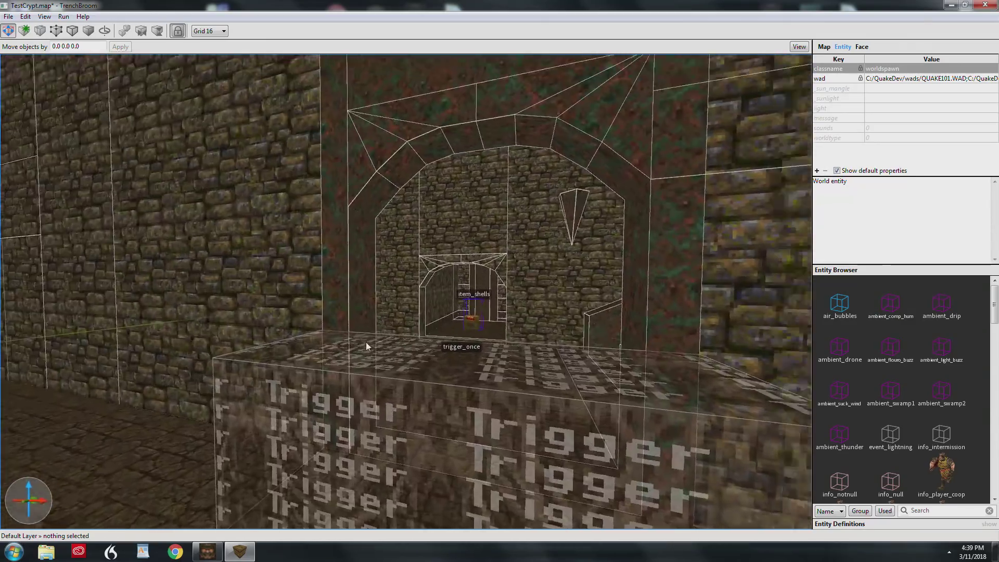
key("d")
key("w")
right_click_drag(365, 342, 302, 369)
key("s")
key("s")
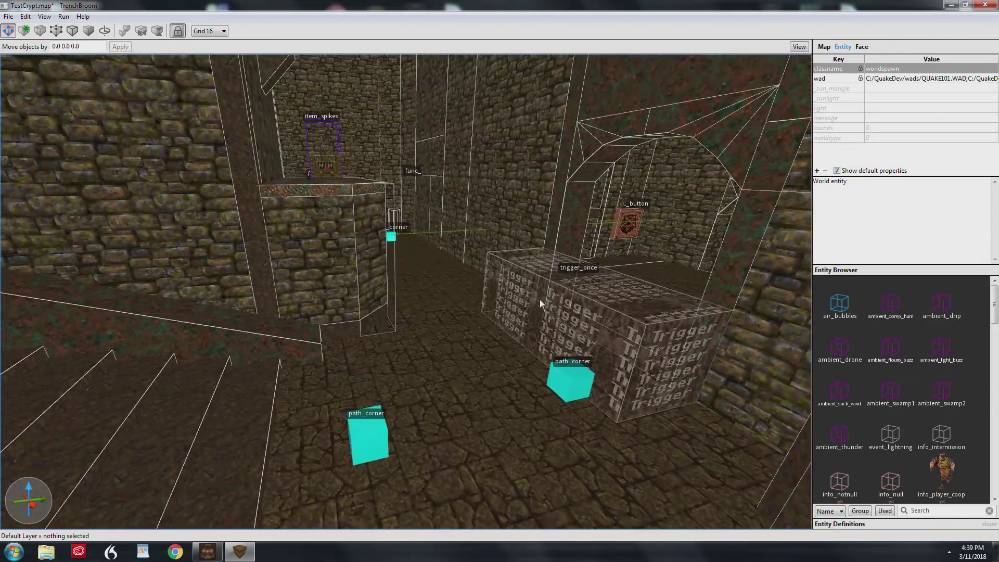
right_click_drag(539, 300, 553, 309)
scroll(576, 301, "up", 8)
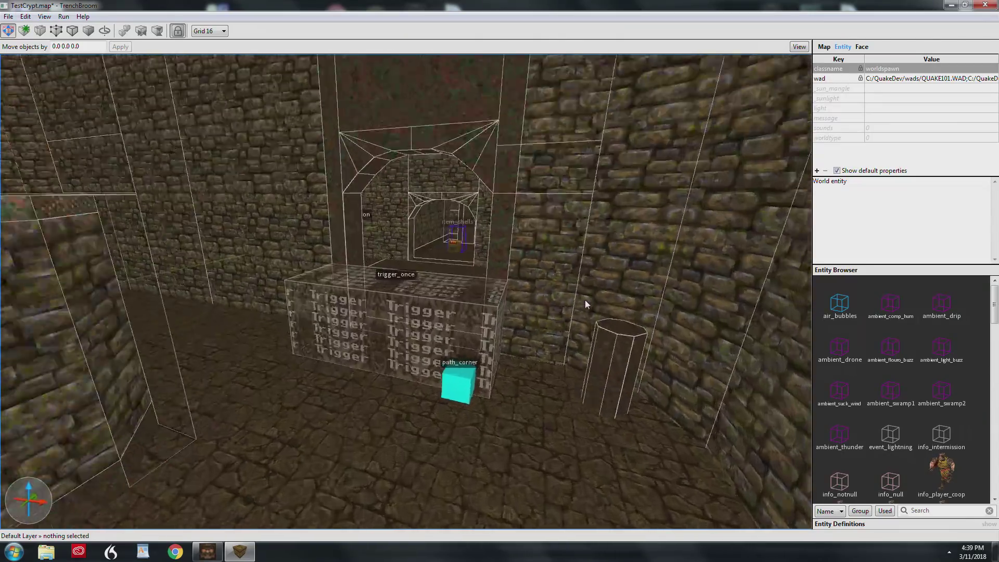
scroll(584, 294, "up", 4)
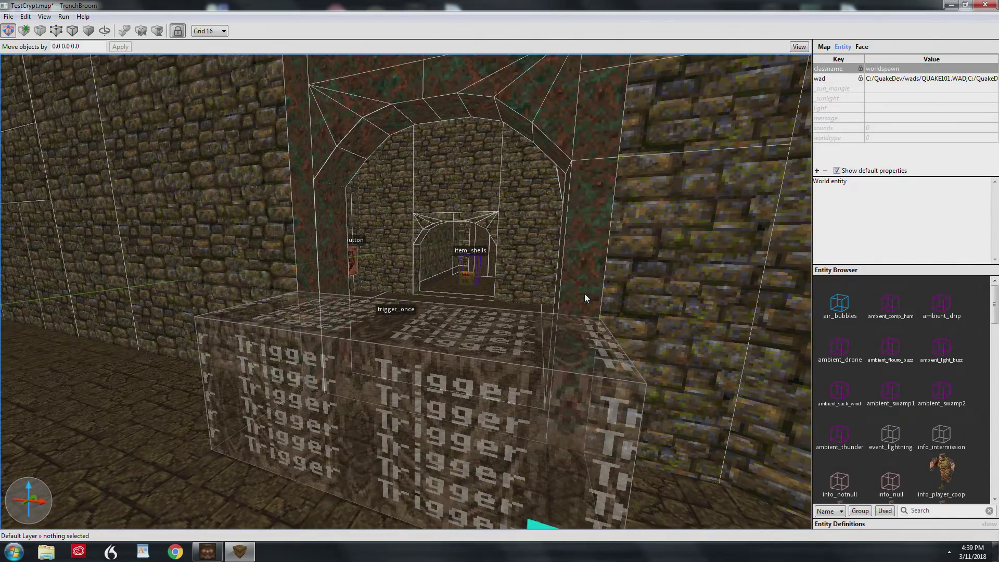
mouse_move(536, 321)
right_mouse_down()
mouse_move(461, 314)
mouse_move(548, 320)
mouse_move(528, 320)
right_mouse_up()
scroll(520, 324, "down", 5)
scroll(539, 322, "down", 4)
scroll(528, 320, "up", 2)
- Select the trigger_once brush and follow its target link to the ogre on the ledge
left_click(462, 332)
mouse_move(464, 333)
right_mouse_down()
mouse_move(427, 298)
mouse_move(504, 372)
mouse_move(466, 355)
right_mouse_up()
scroll(459, 327, "up", 4)
scroll(433, 304, "up", 5)
scroll(430, 298, "up", 3)
scroll(426, 299, "up", 5)
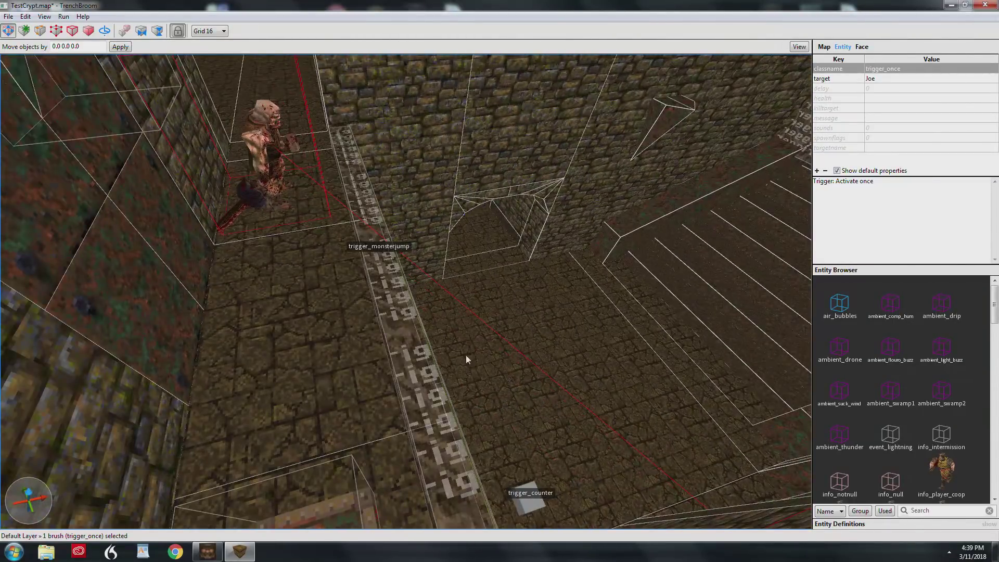
- Inspect the trigger_monsterjump brush running along the ledge edge in front of the ogre
left_click(389, 301)
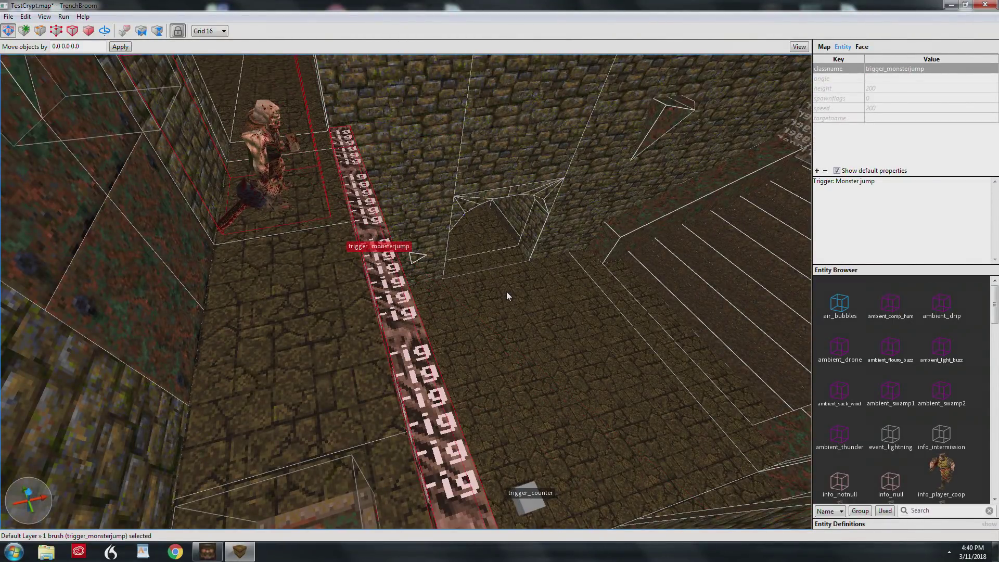
right_click_drag(472, 184, 420, 195)
key("Escape")
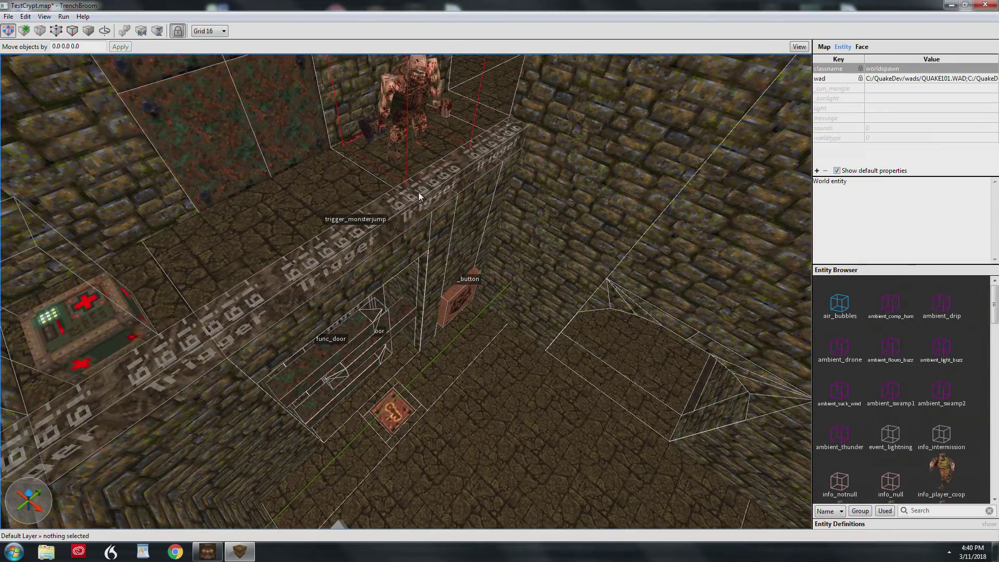
- Review the trigger_monsterjump brush's properties and compare its jump direction arrow with the view's axis compass
right_click(368, 229)
mouse_move(408, 286)
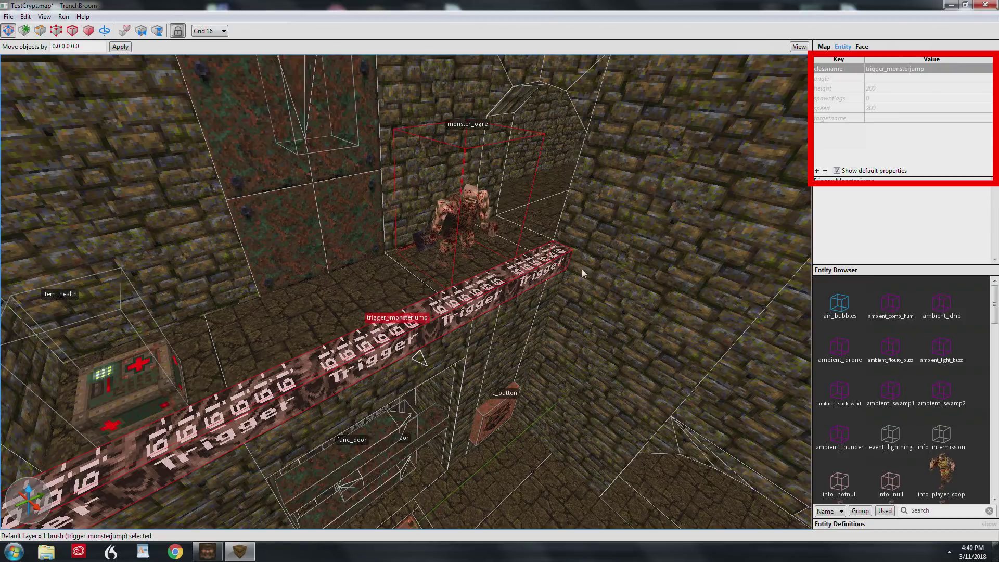
right_click_drag(513, 318, 477, 321)
key("Escape")
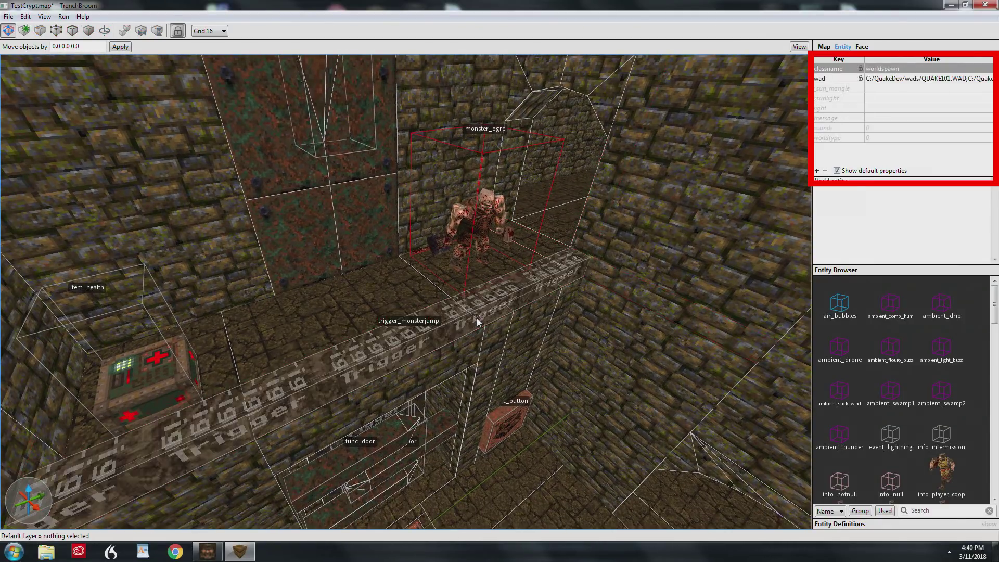
left_click(452, 325)
right_click_drag(454, 370, 508, 369)
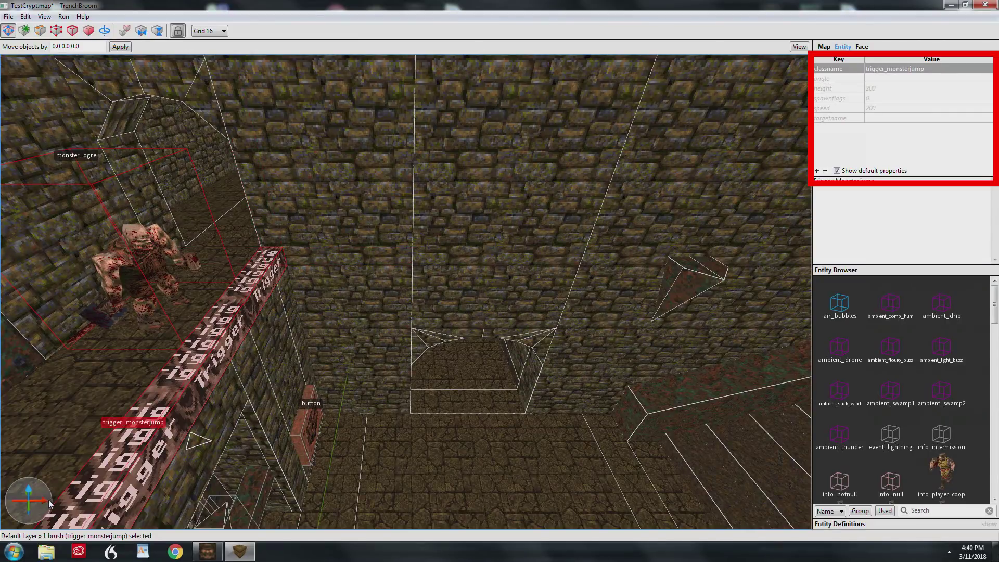
right_click_drag(280, 406, 264, 413)
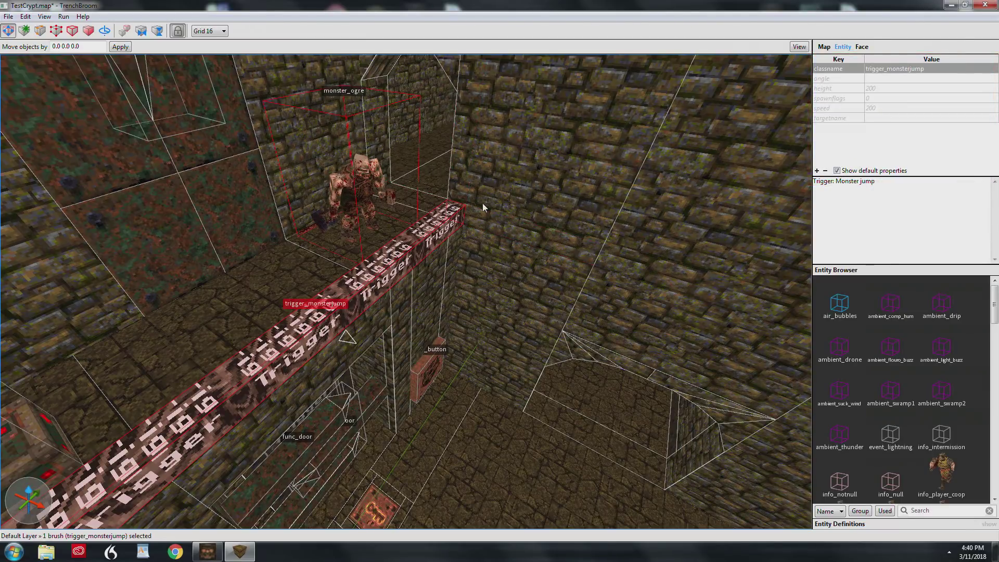
- Examine the trigger_monsterjump brush's position between the ogre and the floor below the ledge
scroll(482, 204, "down", 3)
right_click_drag(482, 204, 495, 211)
key("Escape")
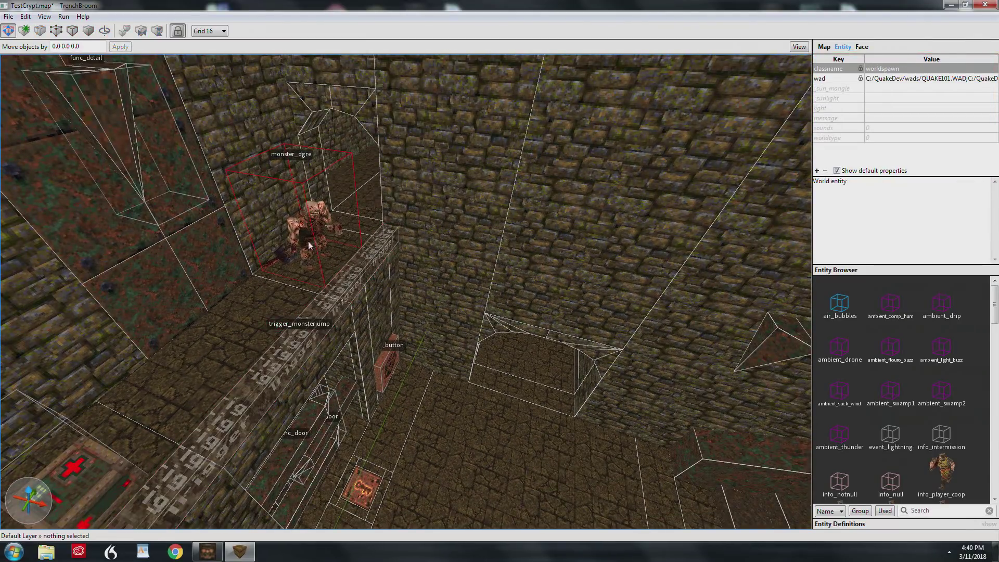
left_click(360, 261)
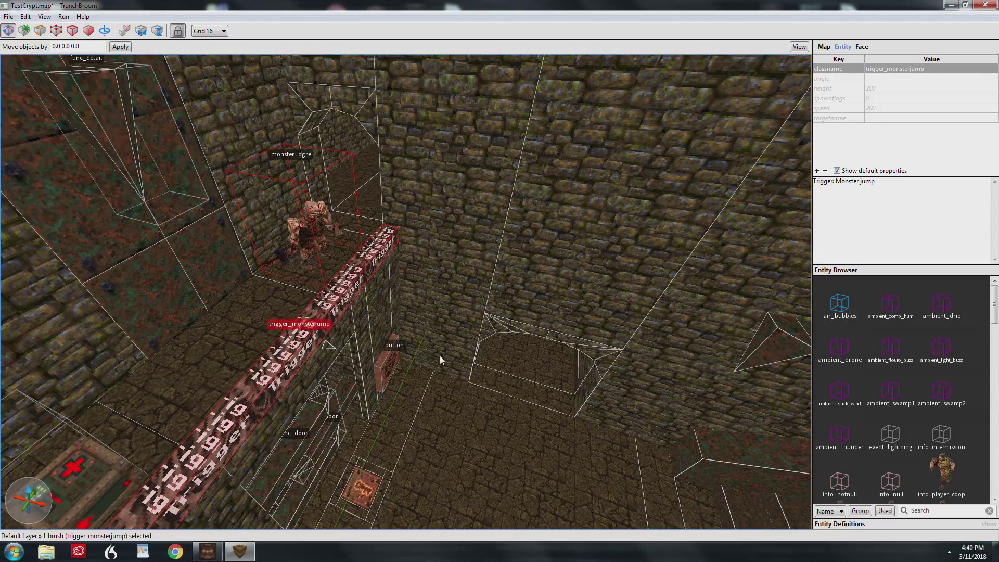
key("Escape")
right_click_drag(380, 315, 337, 306)
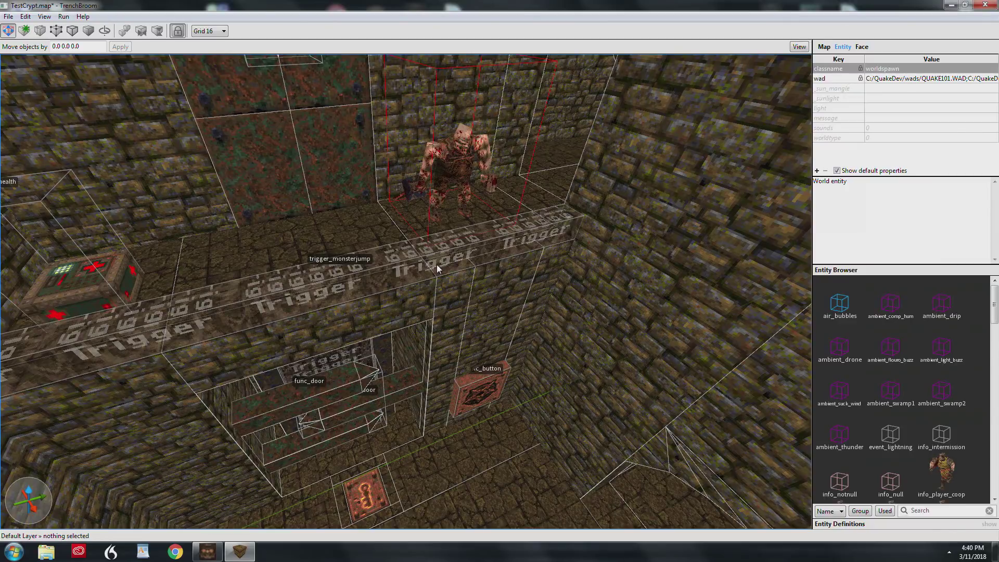
- Select the trigger_monsterjump brush on the ledge and view its spawnflags options
left_click(502, 253)
mouse_move(501, 253)
right_mouse_down()
mouse_move(510, 290)
mouse_move(502, 289)
right_mouse_up()
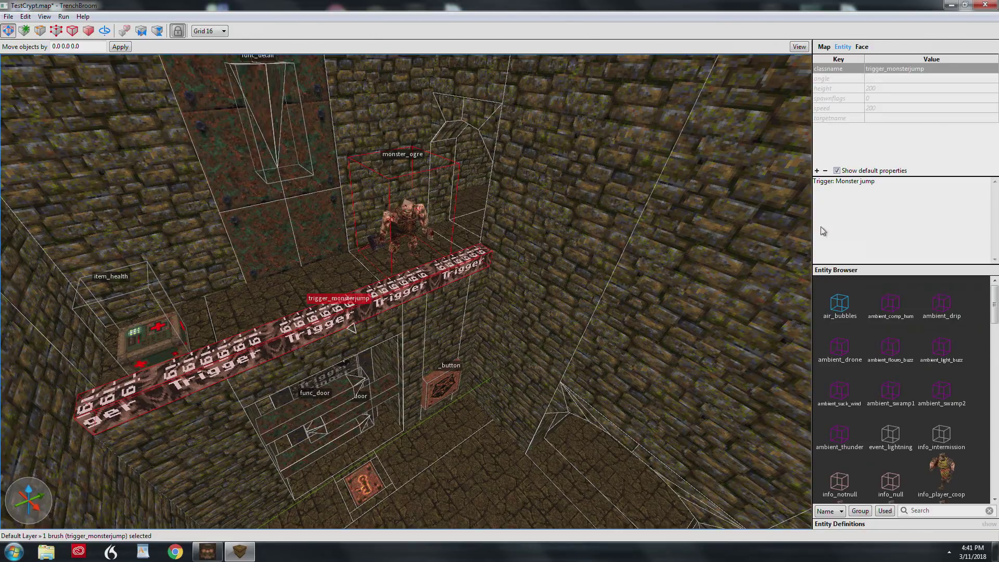
left_click(856, 98)
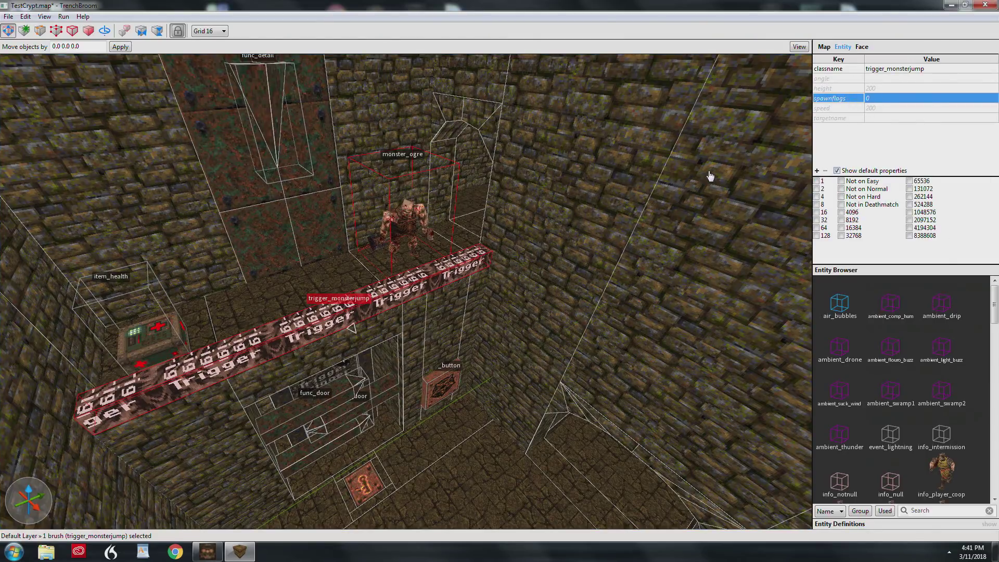
right_click_drag(710, 176, 693, 171)
key("Escape")
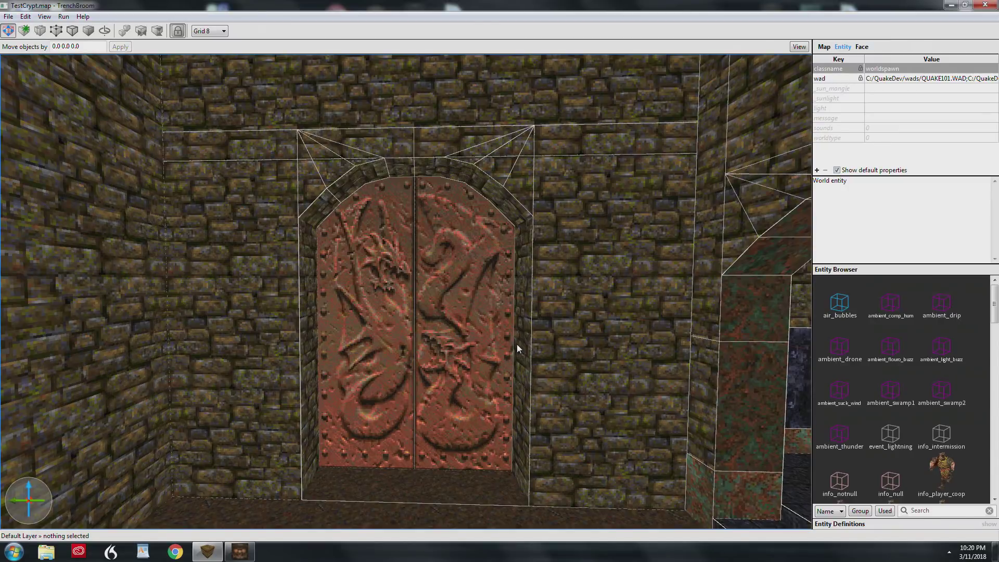
- Inspect the shared func_door properties of the arched double door with the dragon relief
left_click(516, 345)
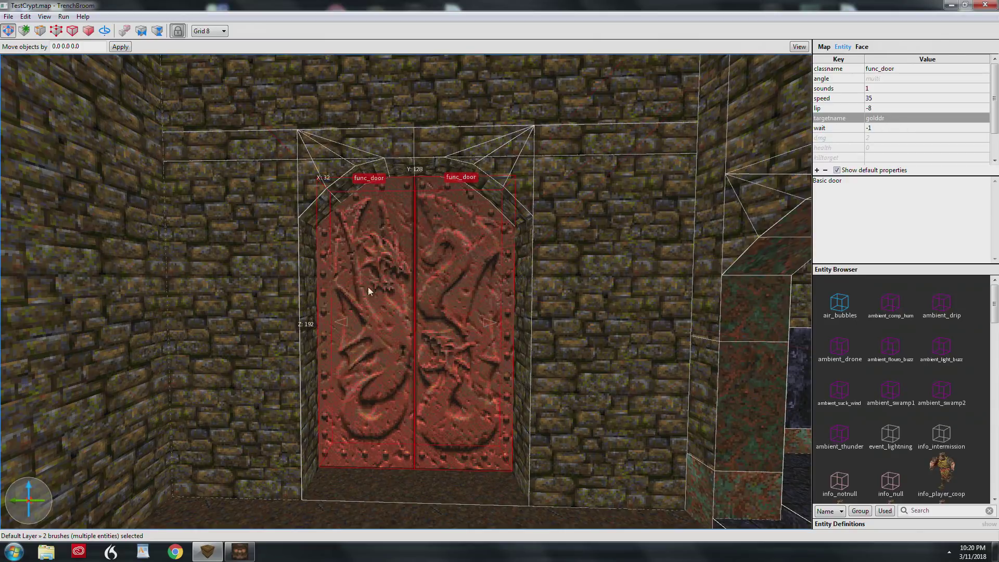
scroll(450, 309, "up", 2)
key("Escape")
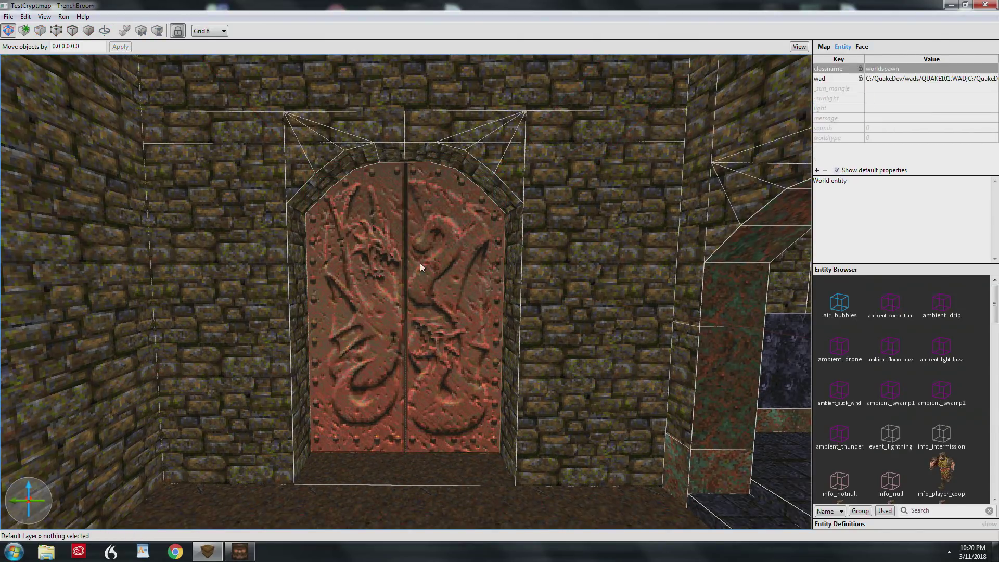
scroll(444, 461, "up", 2)
mouse_move(441, 452)
right_mouse_down()
mouse_move(443, 460)
mouse_move(436, 407)
right_mouse_up()
scroll(444, 461, "down", 4)
- Select both leaves of the dragon double door to compare their func_door settings
left_click(415, 405)
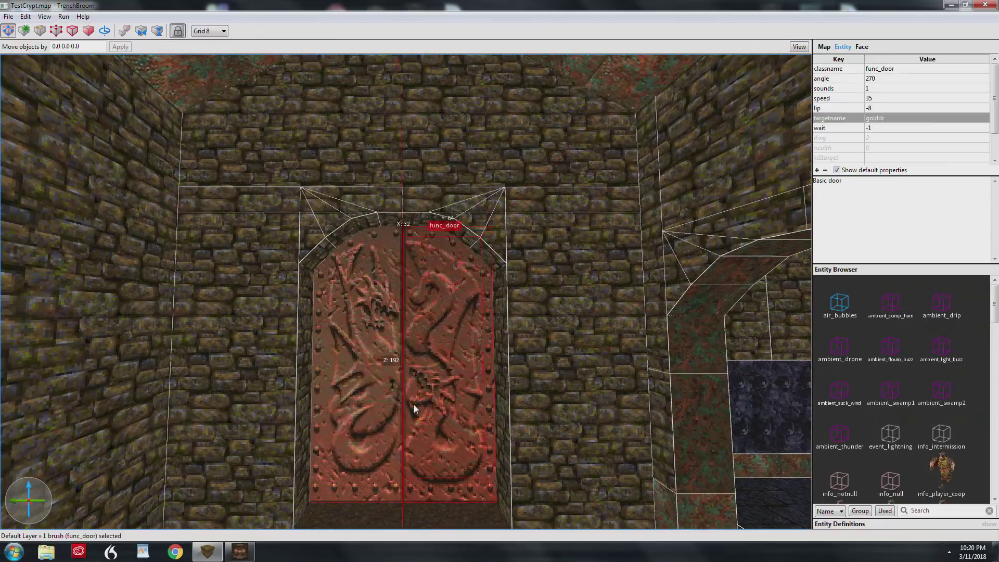
left_click(374, 394, "ctrl")
scroll(416, 423, "down", 3)
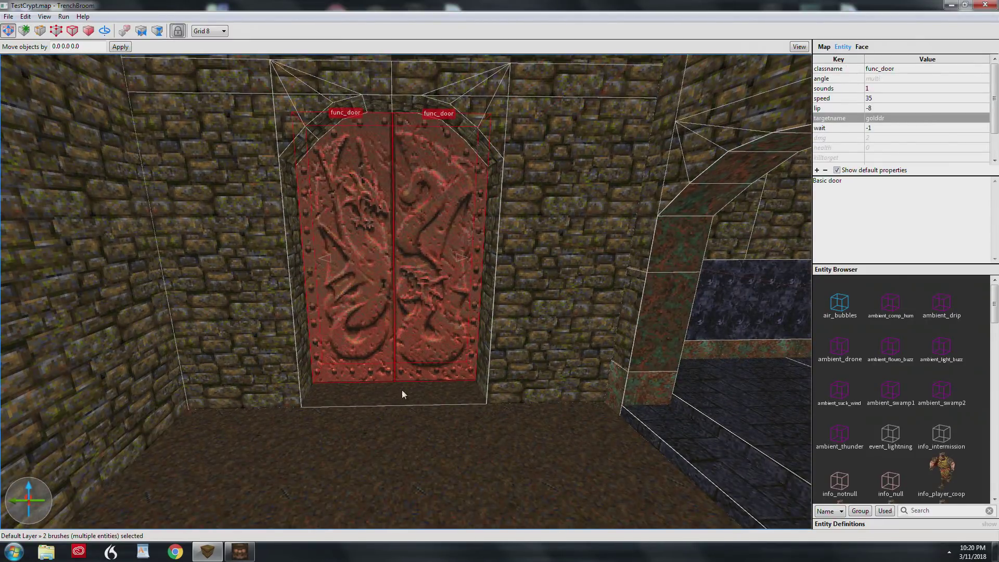
right_click_drag(382, 404, 380, 409)
key("Escape")
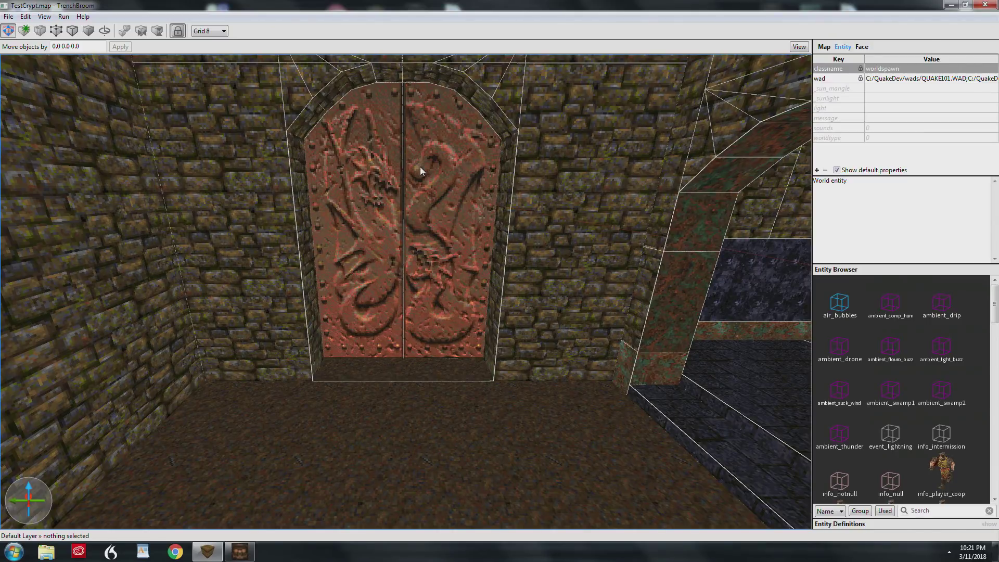
scroll(420, 166, "up", 3)
scroll(420, 177, "up", 3)
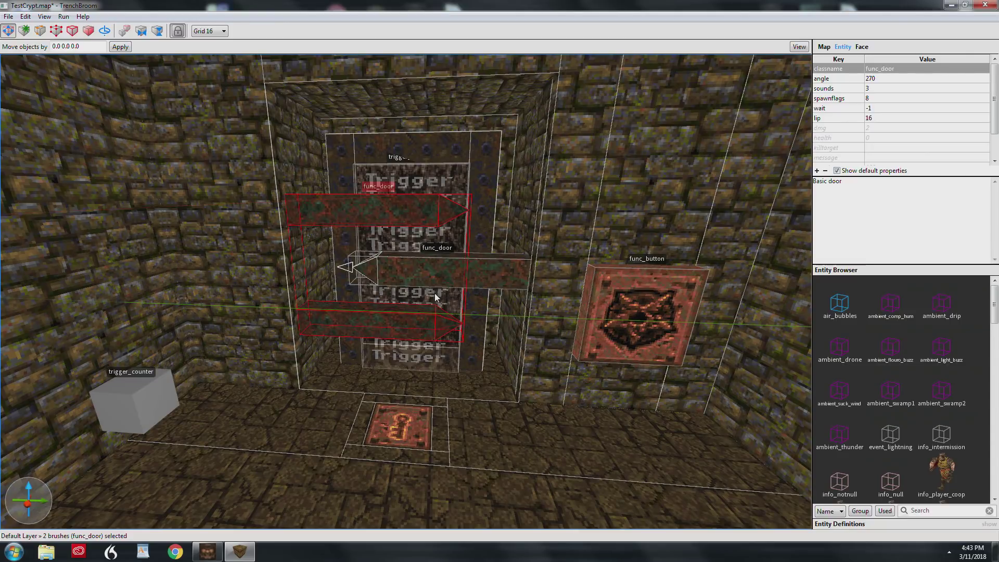
- Compare the func_door angle of the upper and lower bars with that of the middle bar across the doorway
left_click(424, 276)
double_click(377, 203)
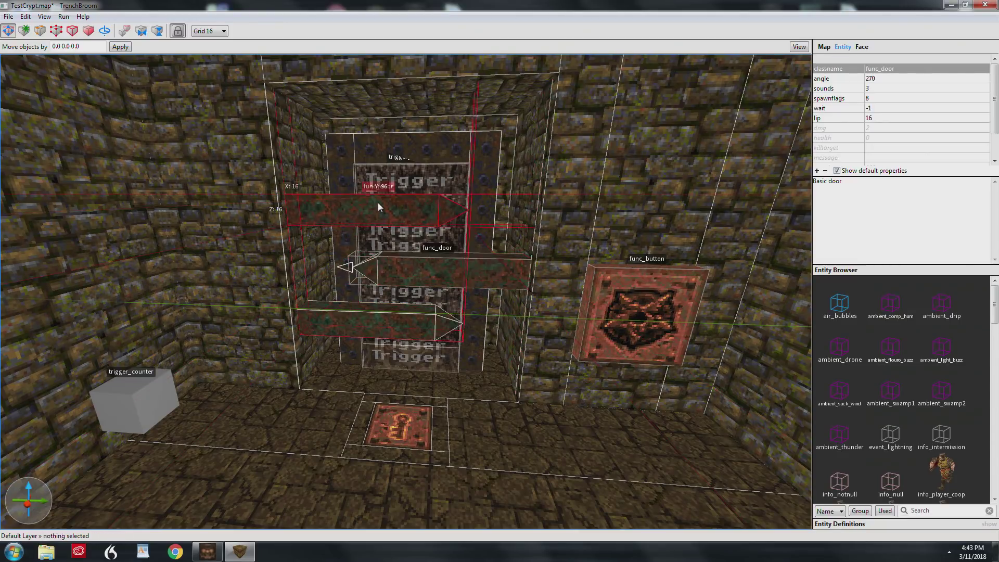
left_click(495, 277)
double_click(314, 206)
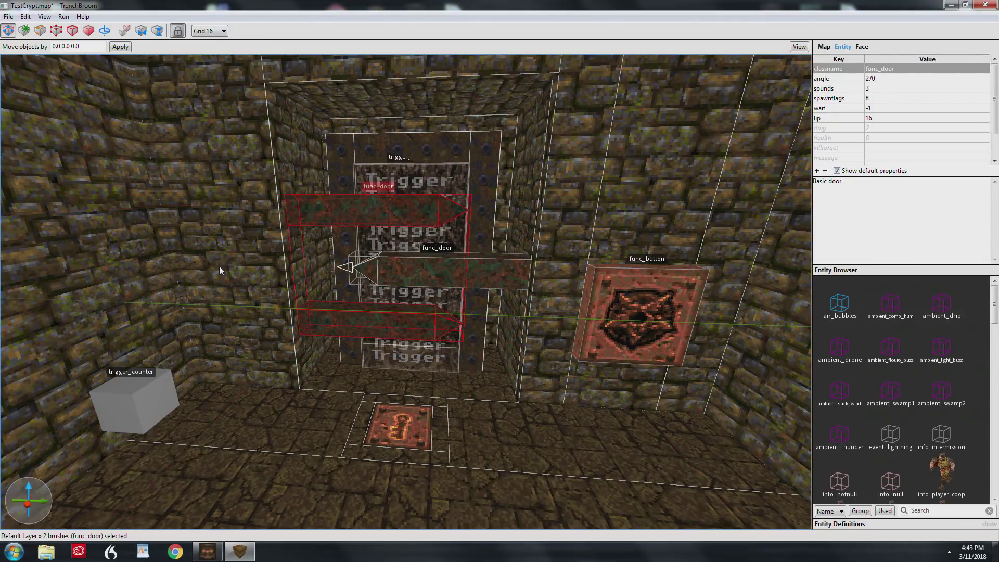
left_click(484, 267)
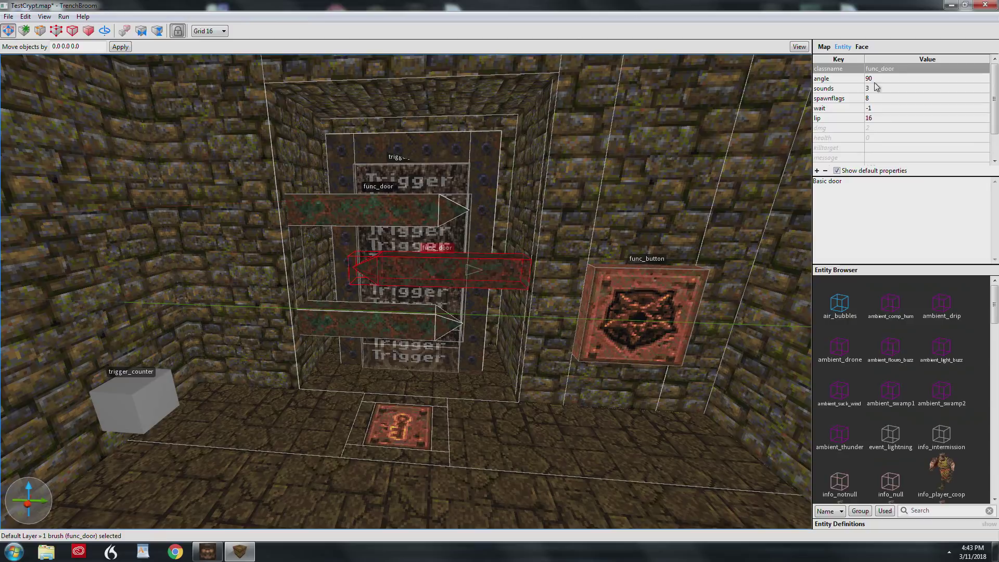
key("Escape")
right_click_drag(519, 331, 524, 335)
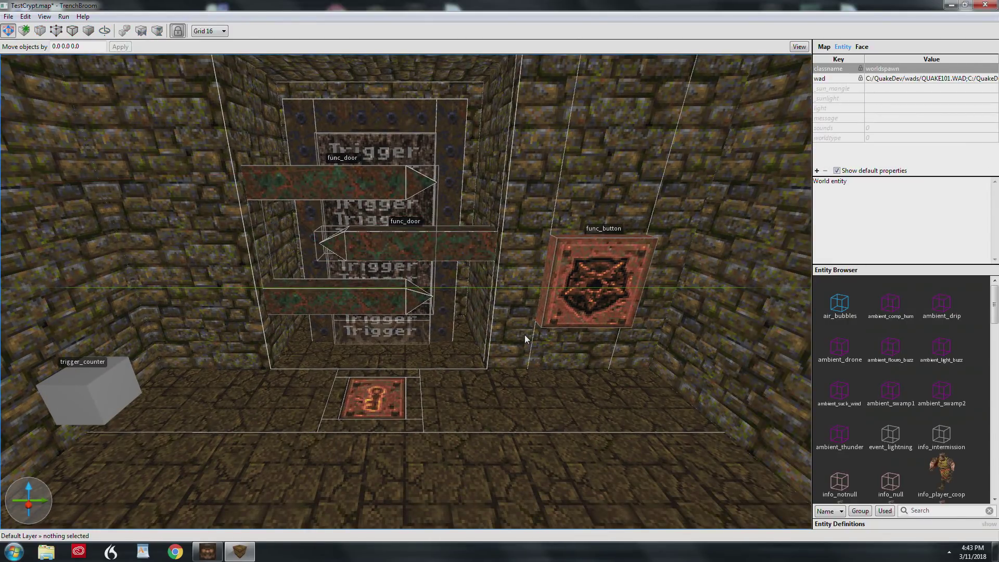
- Select the upper and lower door bars and review their spawnflags, wait and lip properties
left_click(348, 181)
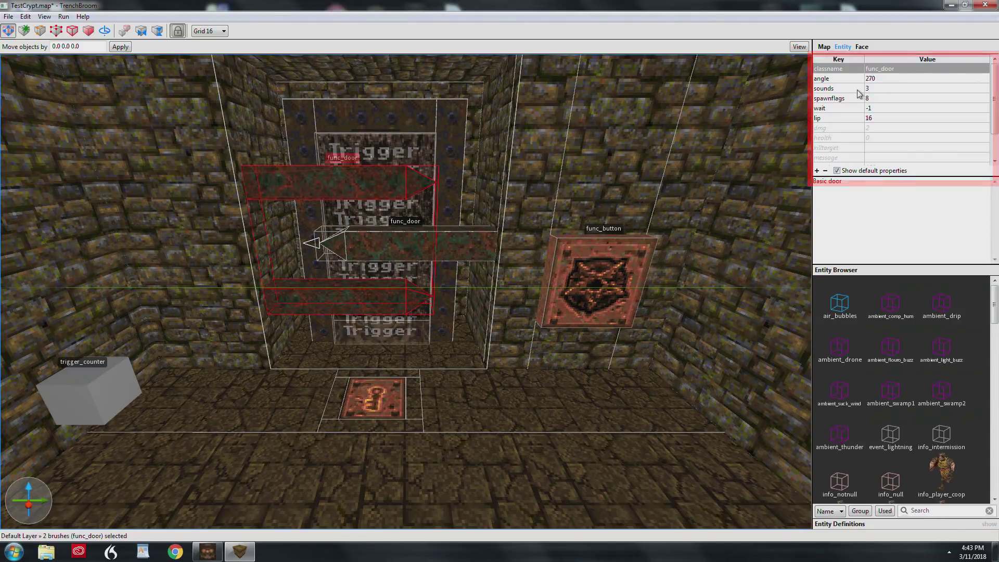
left_click(839, 99)
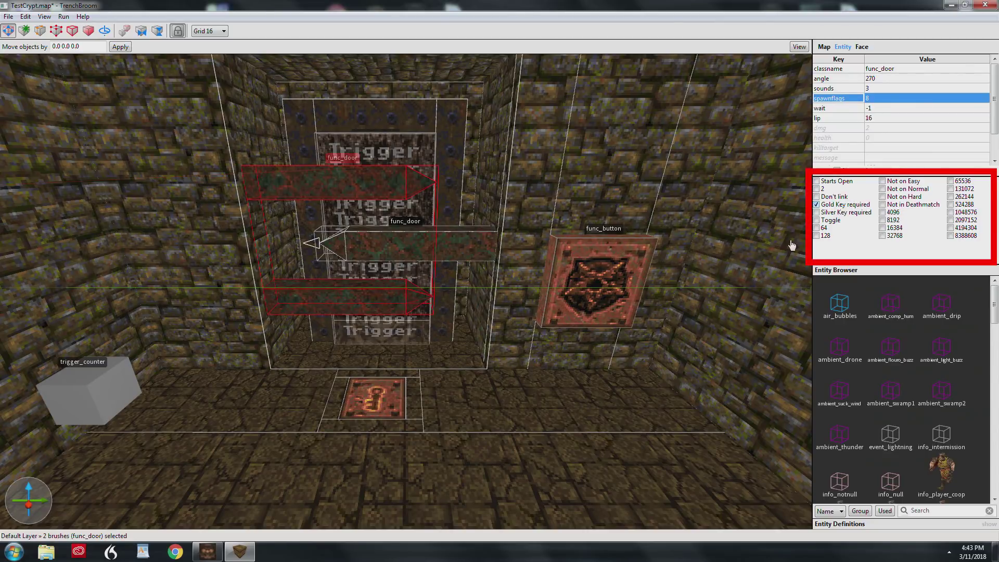
left_click(852, 110)
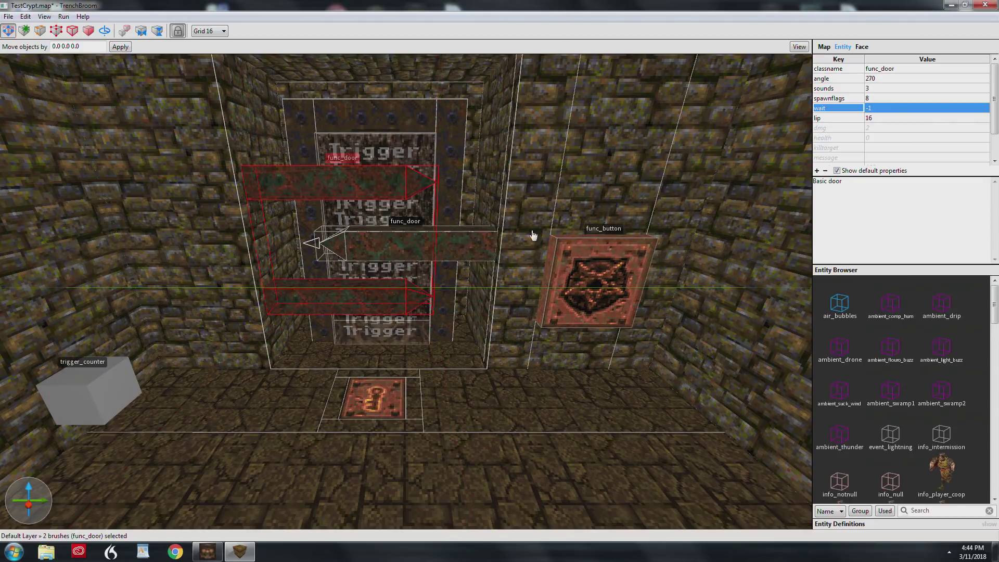
left_click(857, 121)
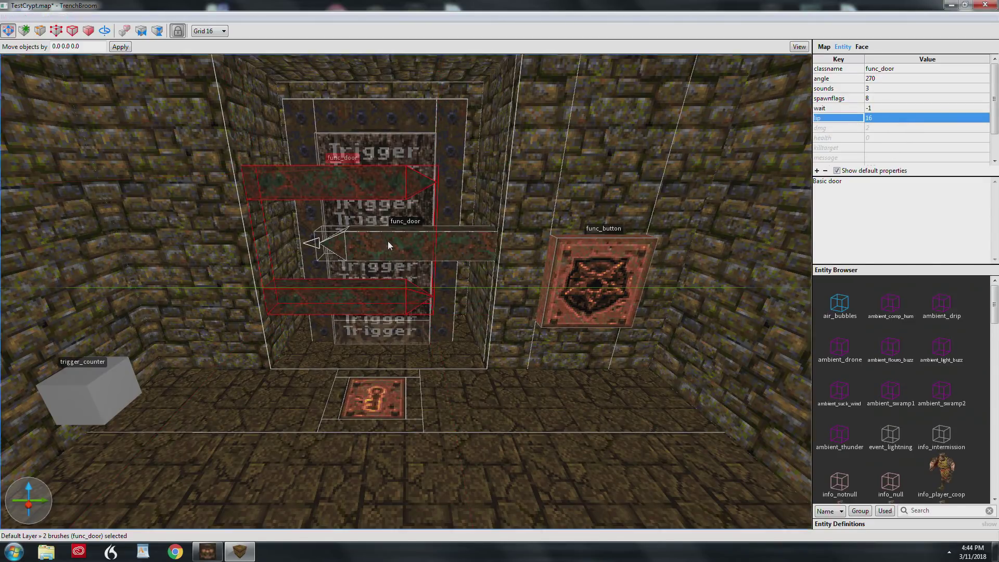
- View the barred doorway and the nearby wall button, and check the spawnflags of the selected upper and lower bars
scroll(389, 227, "up", 6)
scroll(383, 236, "down", 8)
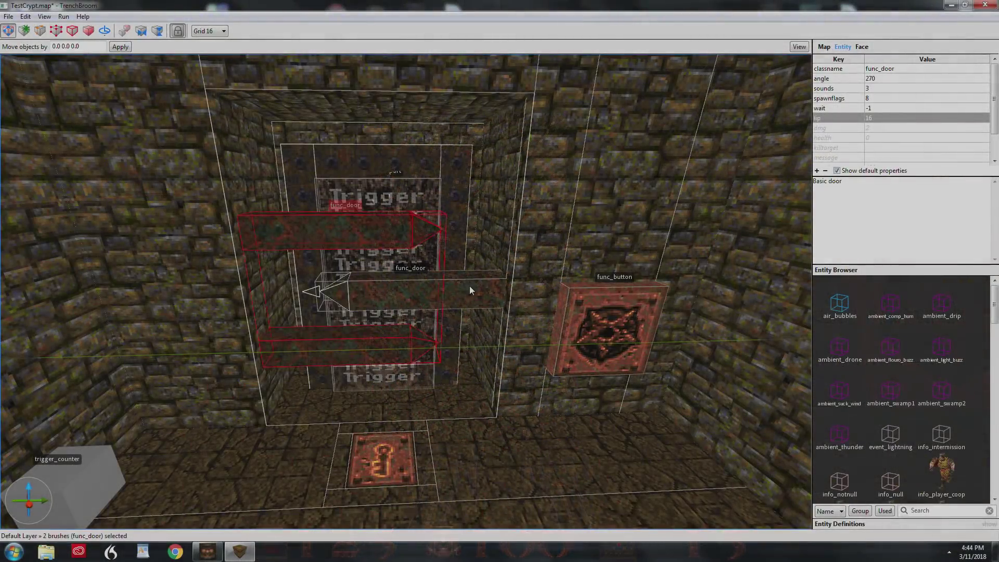
left_click(469, 286)
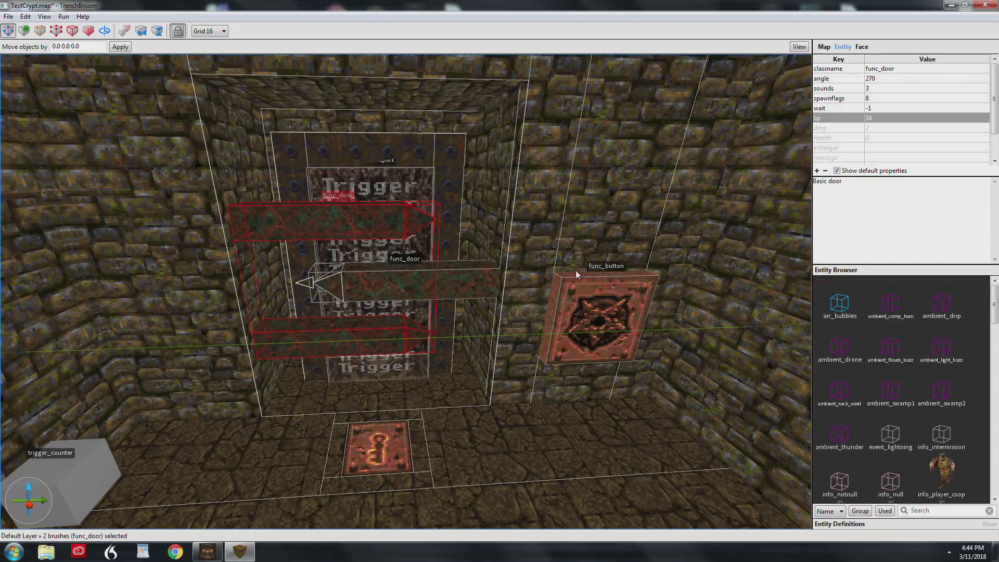
left_click(830, 98)
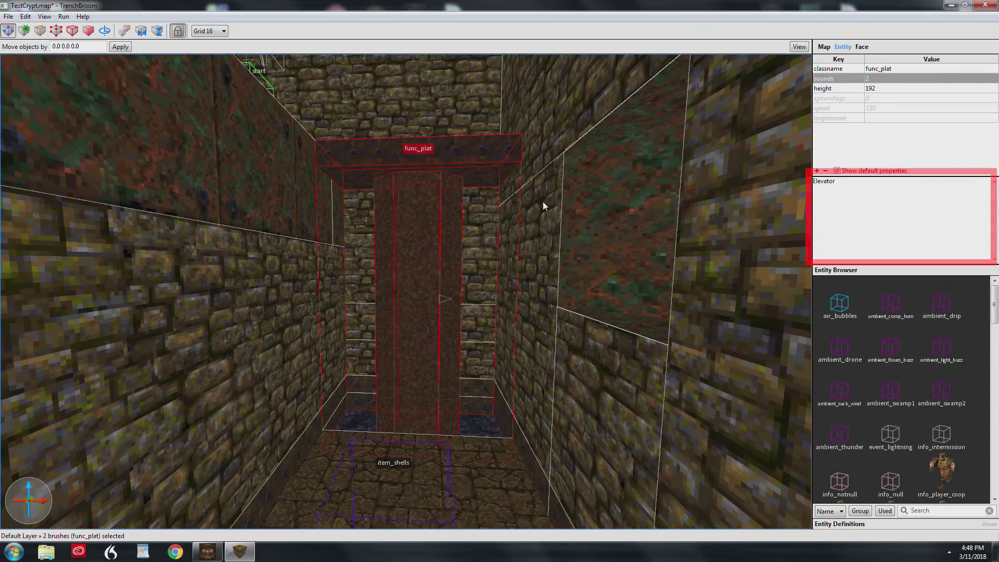
- Reselect the two elevator column brushes and bring up the brush entity creation choices for them
key("Escape")
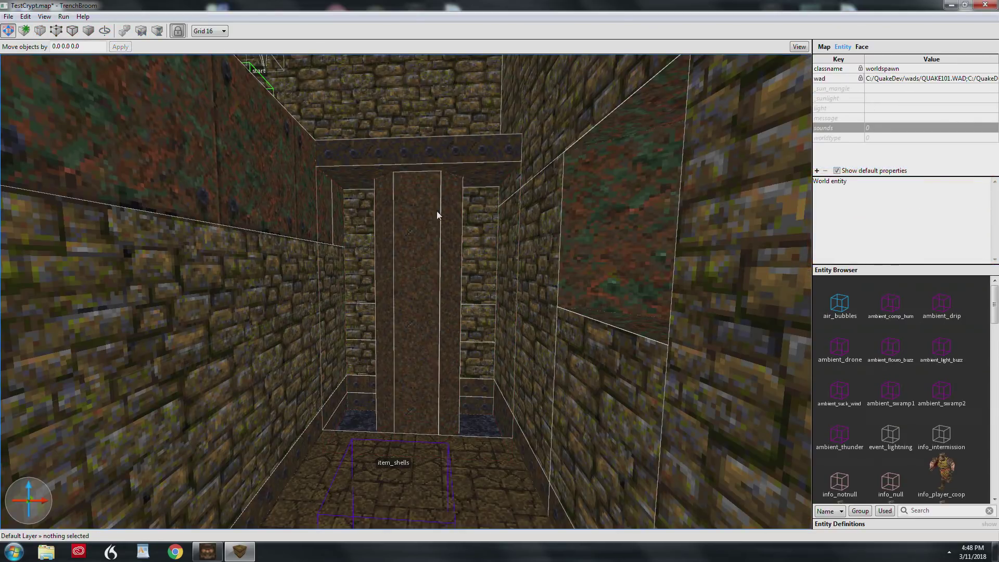
left_click(437, 213)
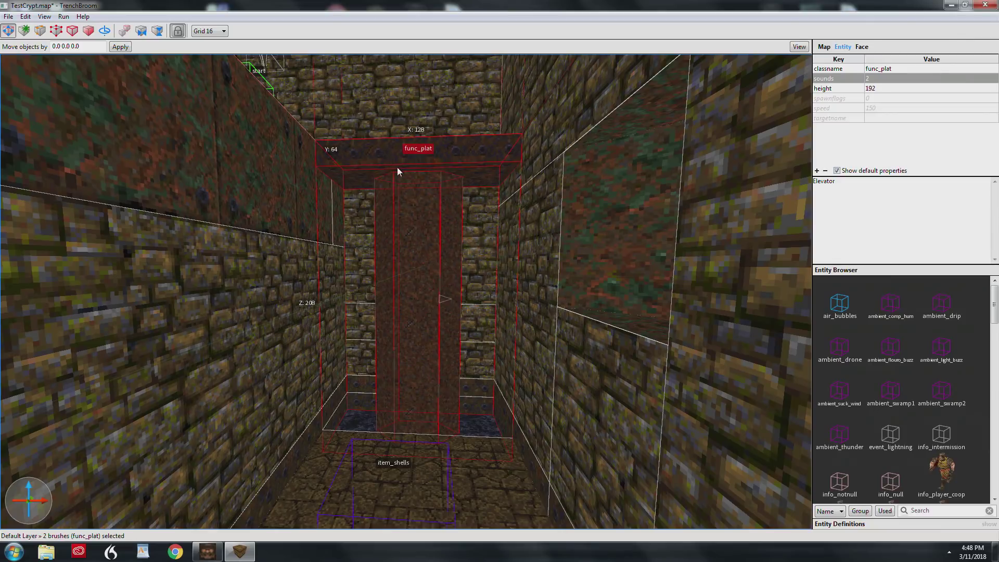
right_click(422, 225)
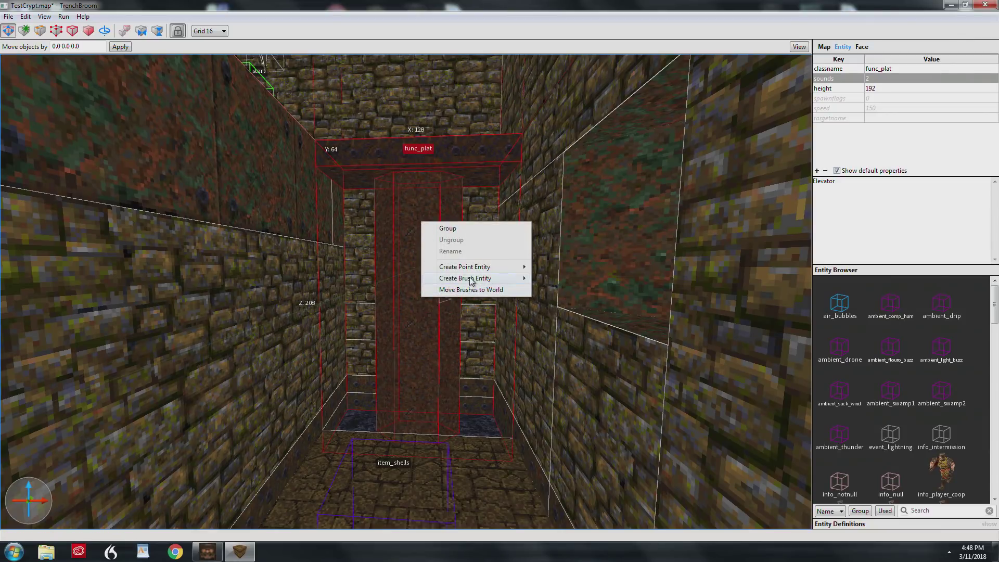
mouse_move(471, 280)
mouse_move(569, 291)
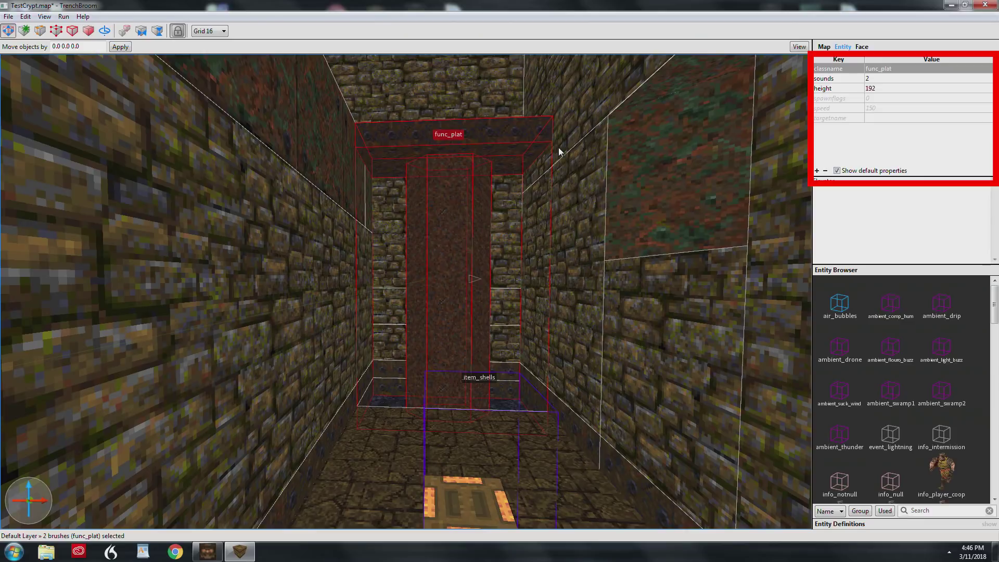
- Review the available options for the elevator's sounds property without changing the choice
left_click(918, 78)
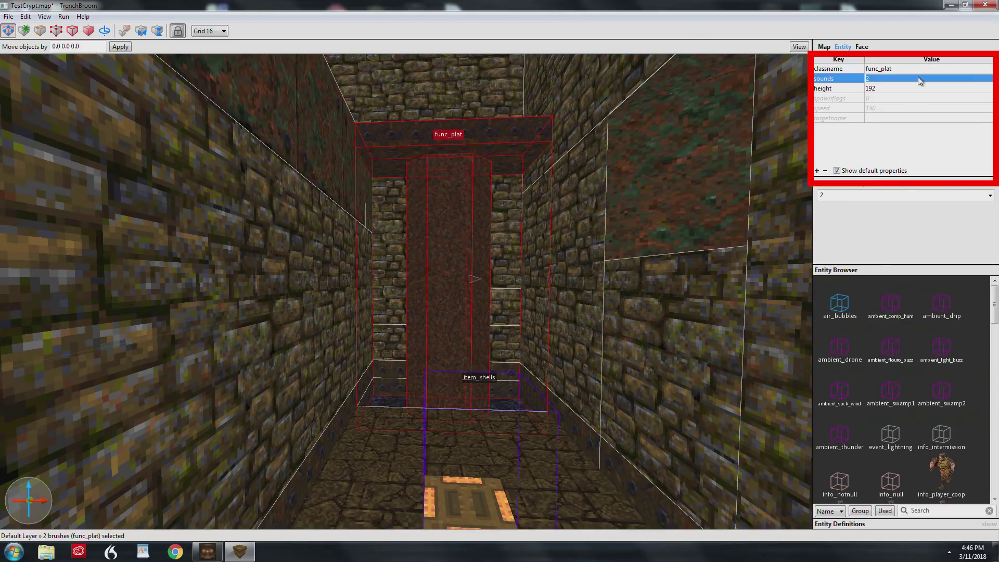
left_click(991, 195)
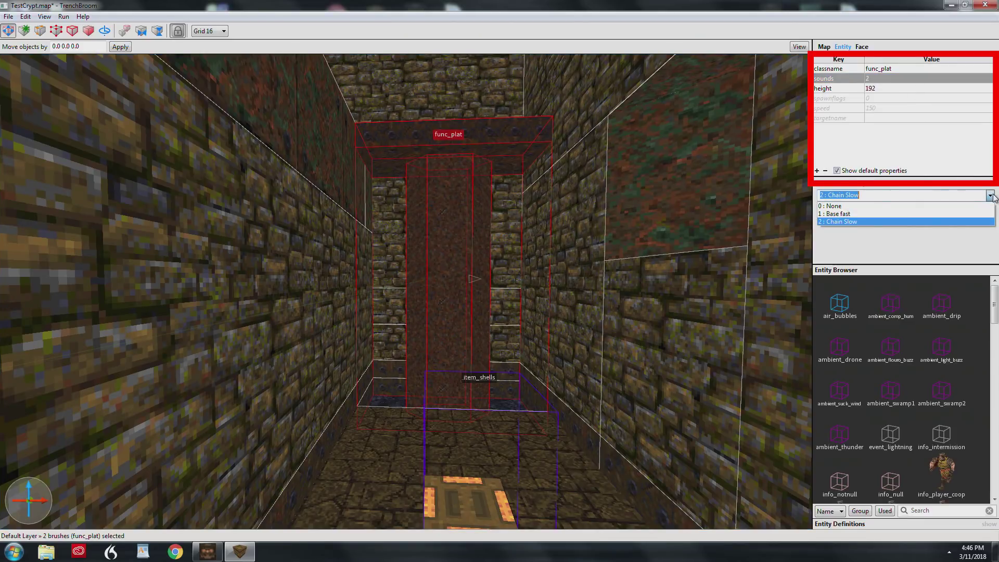
left_click(990, 196)
left_click(948, 149)
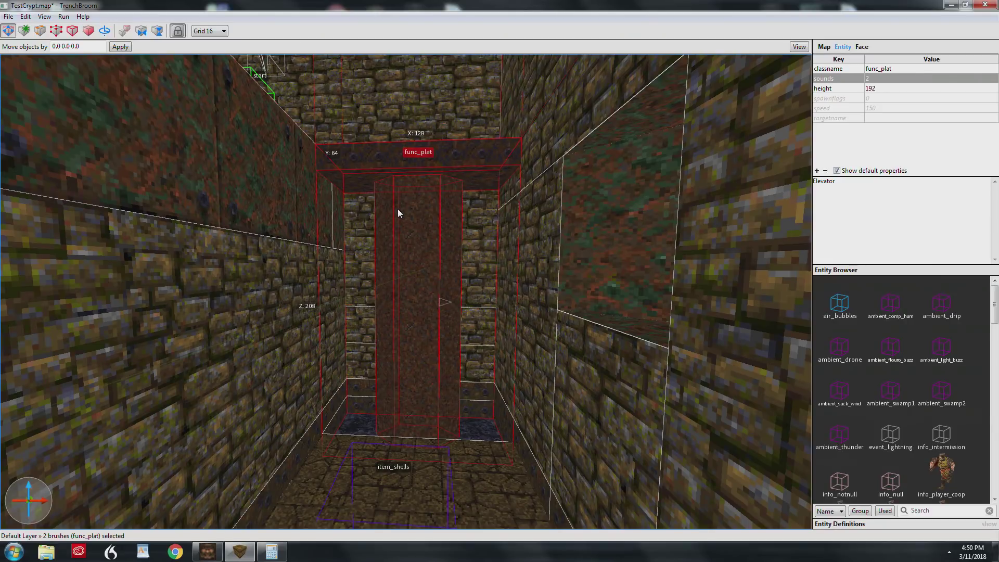
scroll(411, 244, "down", 2)
right_click_drag(406, 238, 404, 235)
scroll(411, 244, "up", 2)
scroll(406, 238, "up", 2)
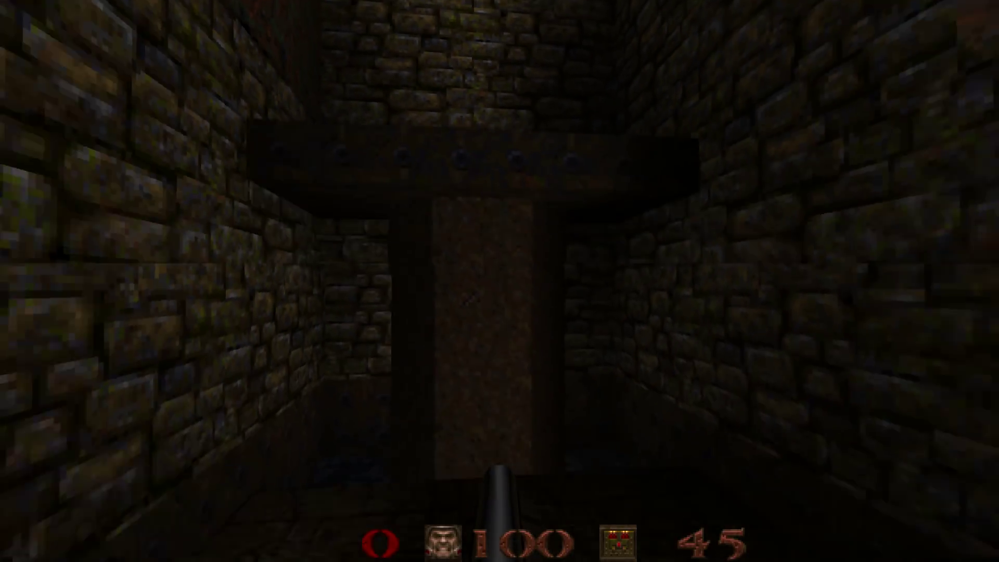
key("s")
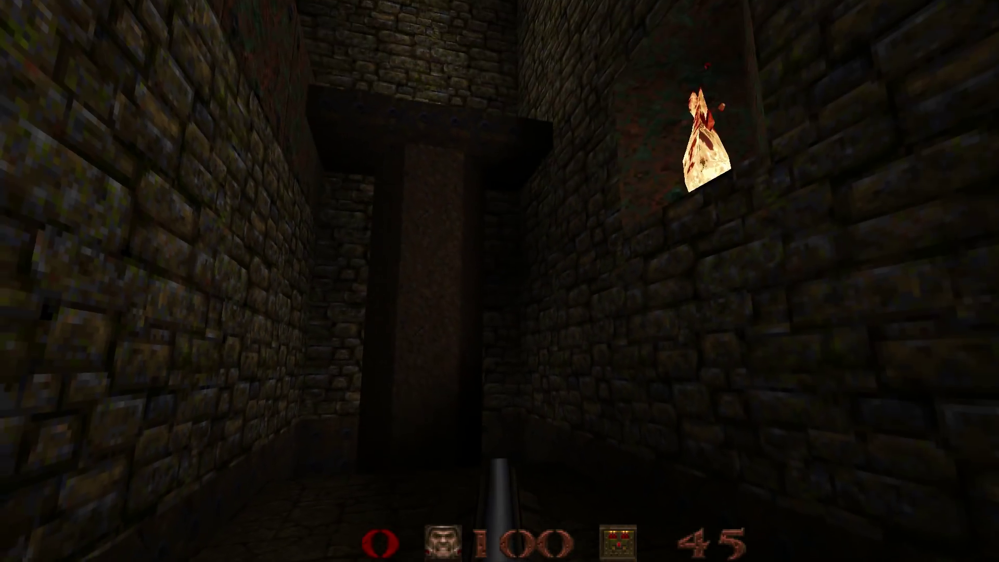
key("Pause")
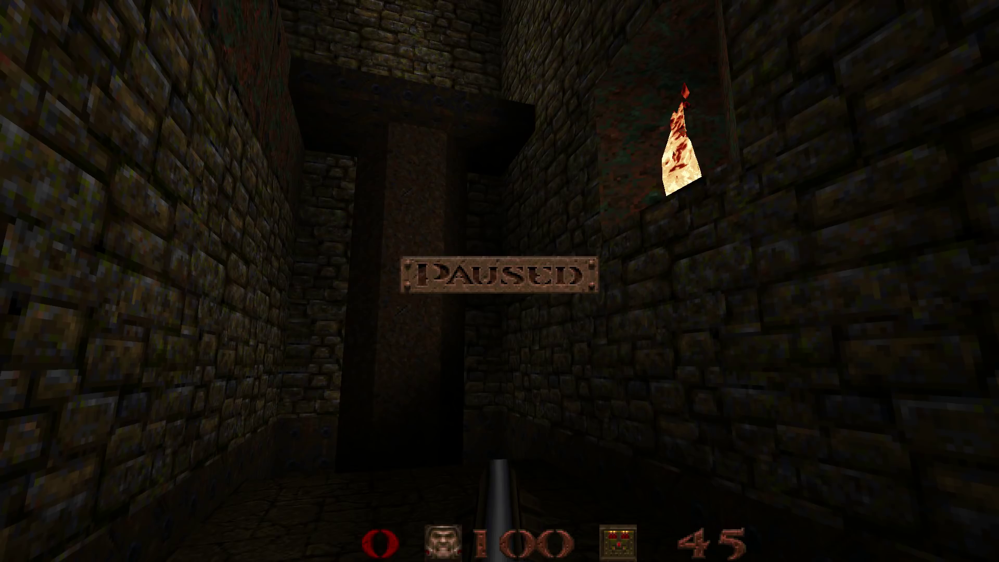
key("Pause")
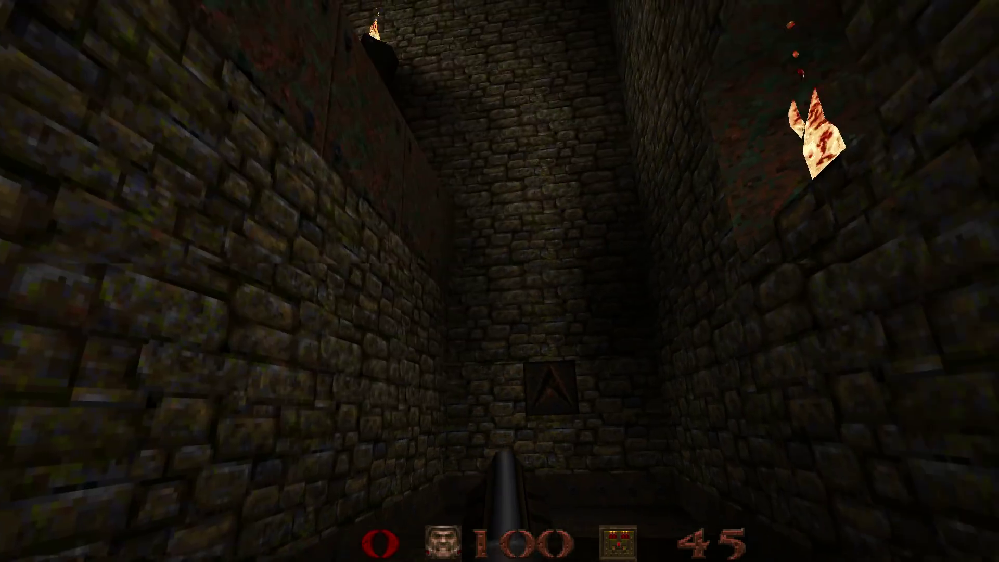
key("d")
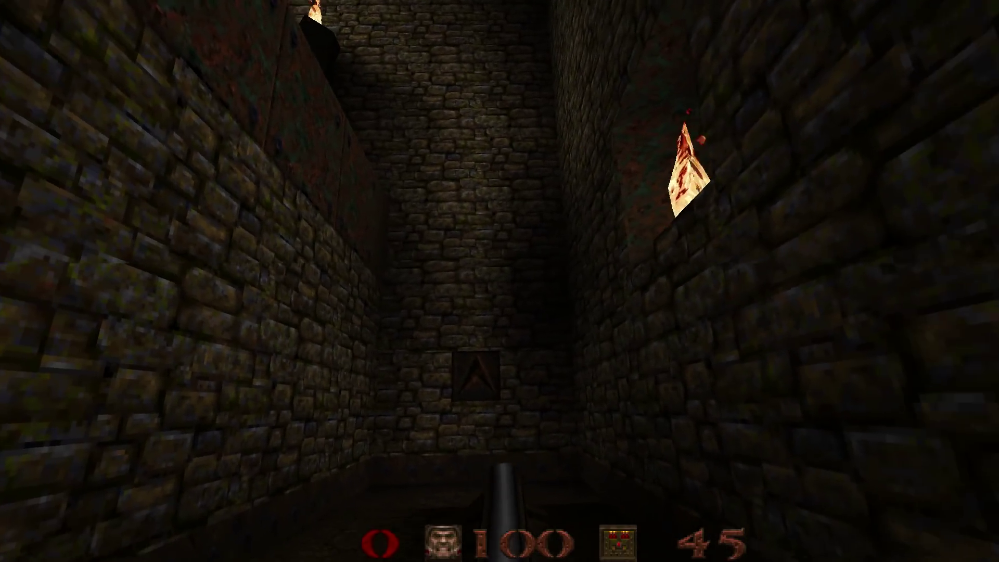
key("w")
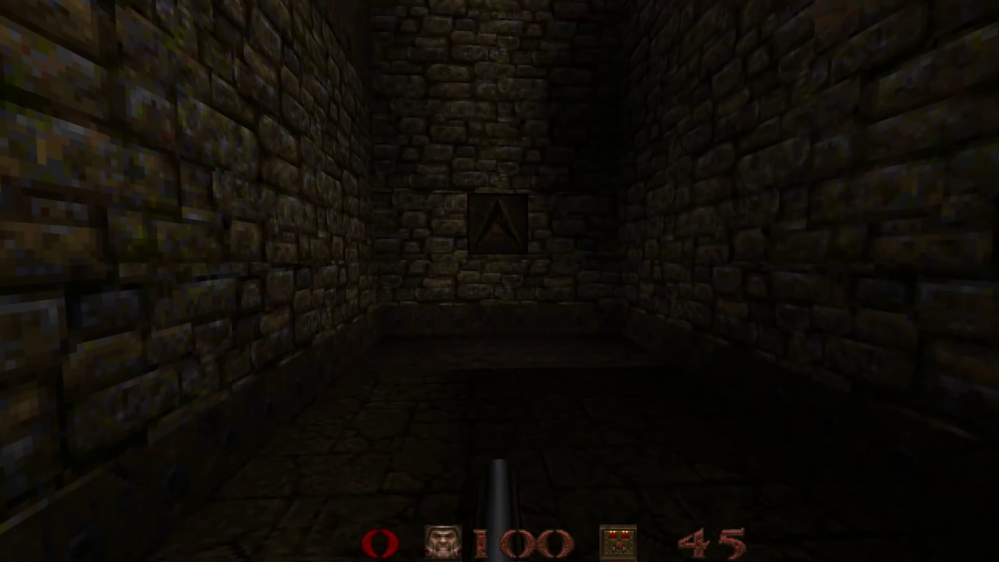
key("w")
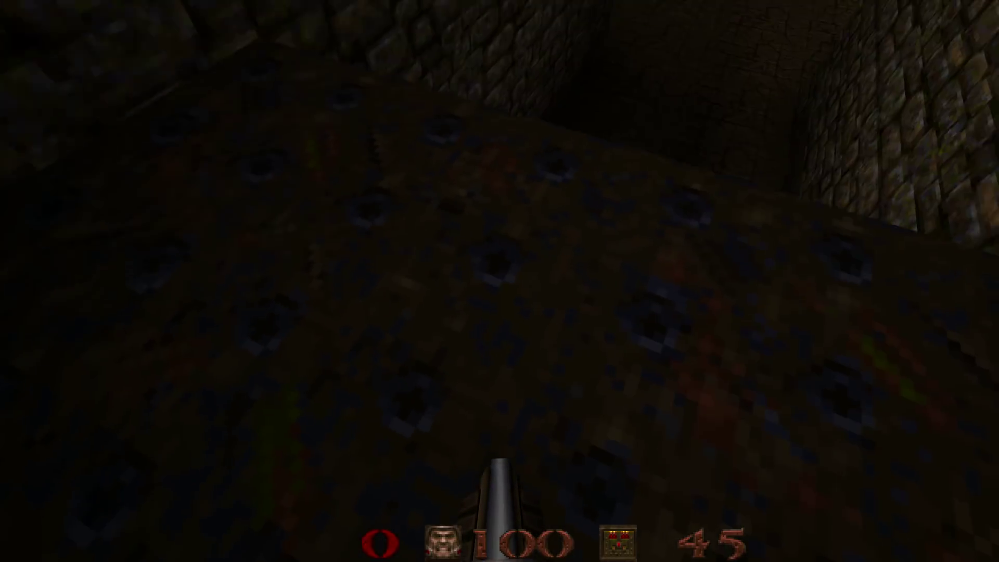
- Switch to TrenchBroom, clear the wall button selection and look around the room with the barred doorway
key("alt+Tab")
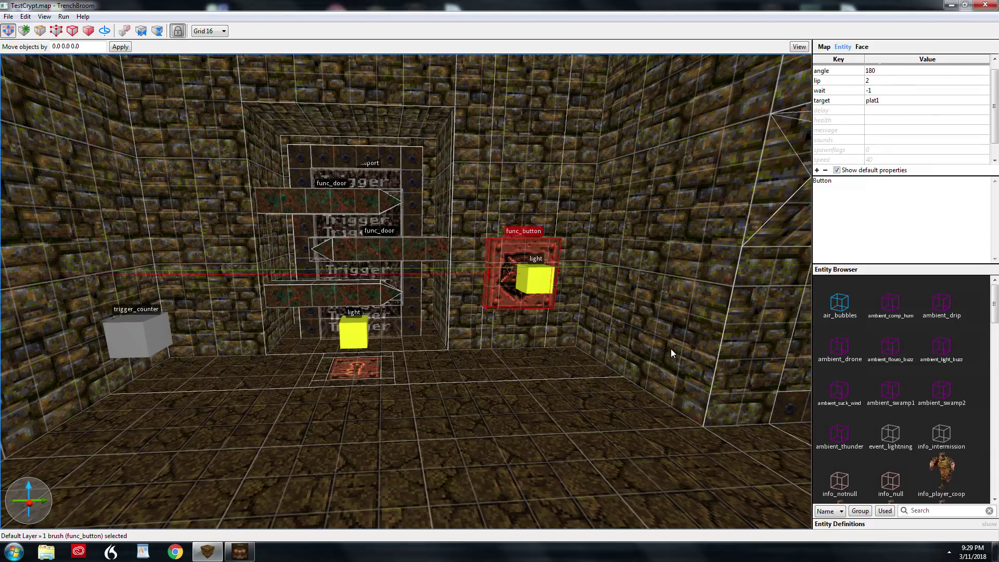
right_click_drag(606, 363, 567, 356)
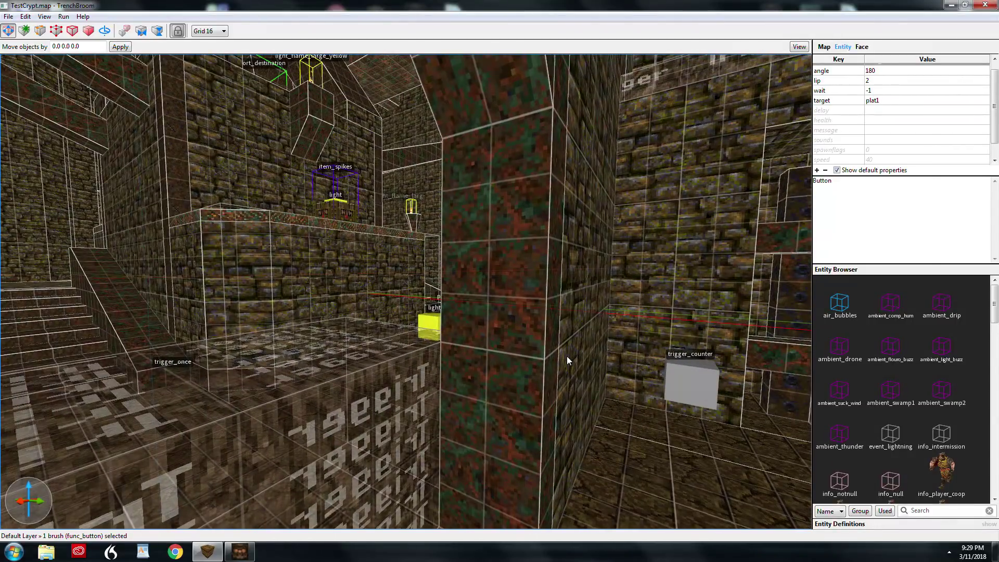
left_click(360, 264)
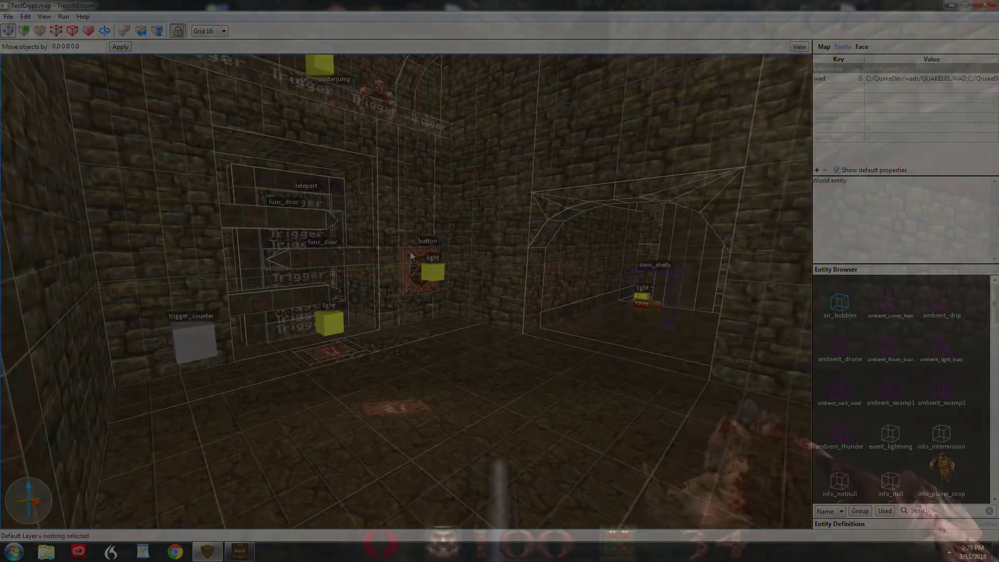
key("s")
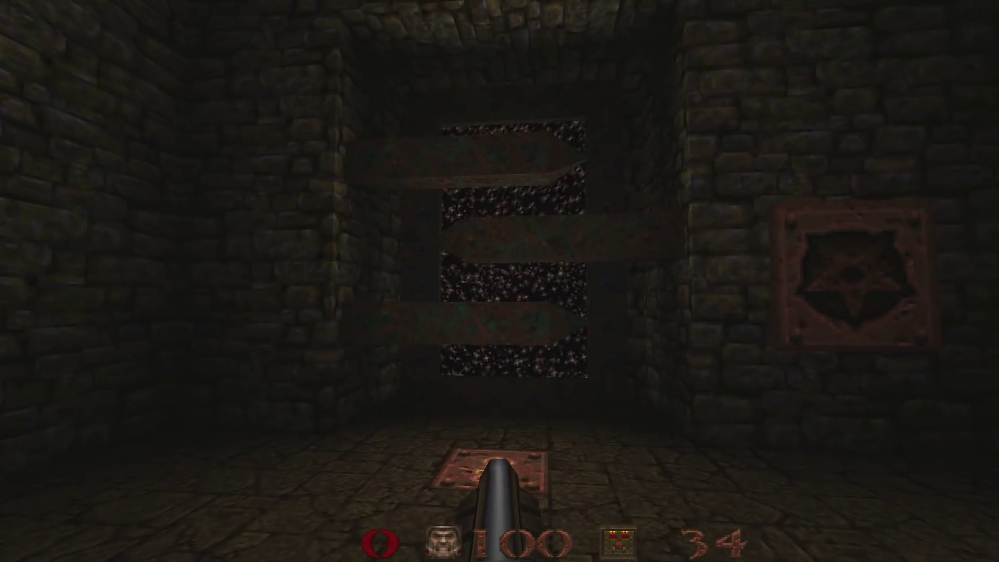
key("w")
key("w")
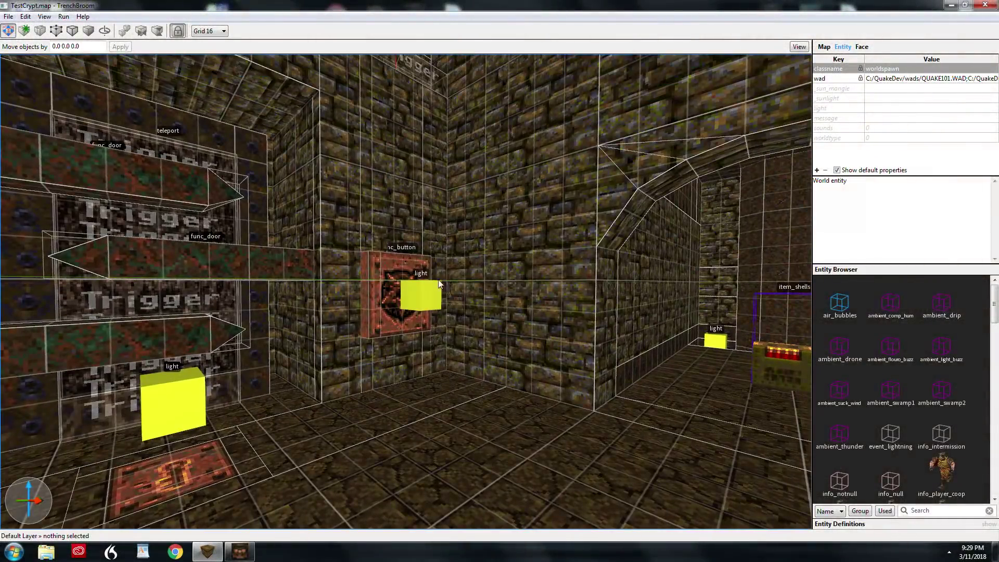
- Select the pentagram wall button and review its func_button angle, lip, wait and target properties
left_click(391, 273)
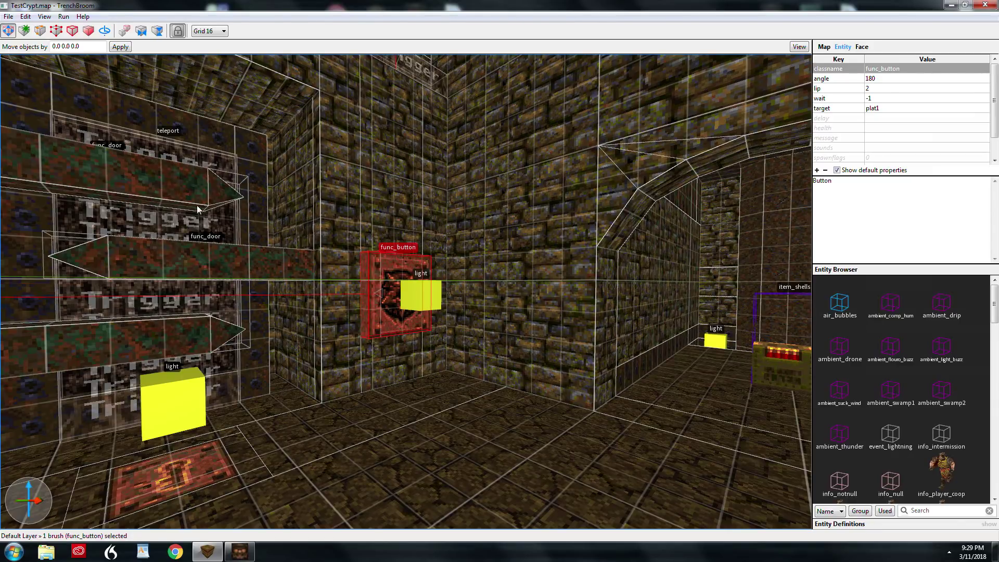
key("s")
right_click_drag(357, 295, 373, 316)
key("d")
key("w")
key("a")
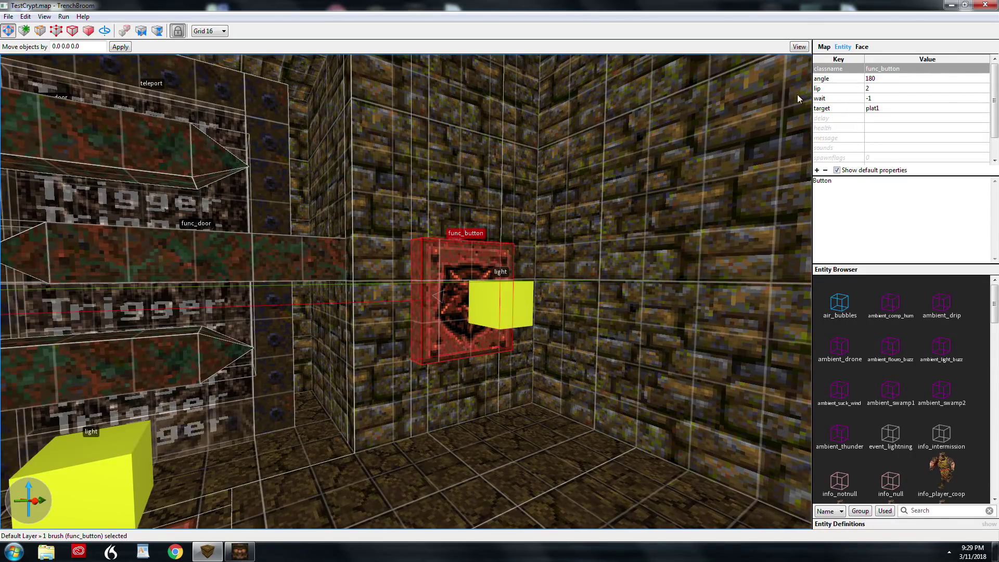
- Inspect the pentagram button from the side to check its thickness and the direction it travels
key("a")
right_click_drag(444, 320, 484, 323)
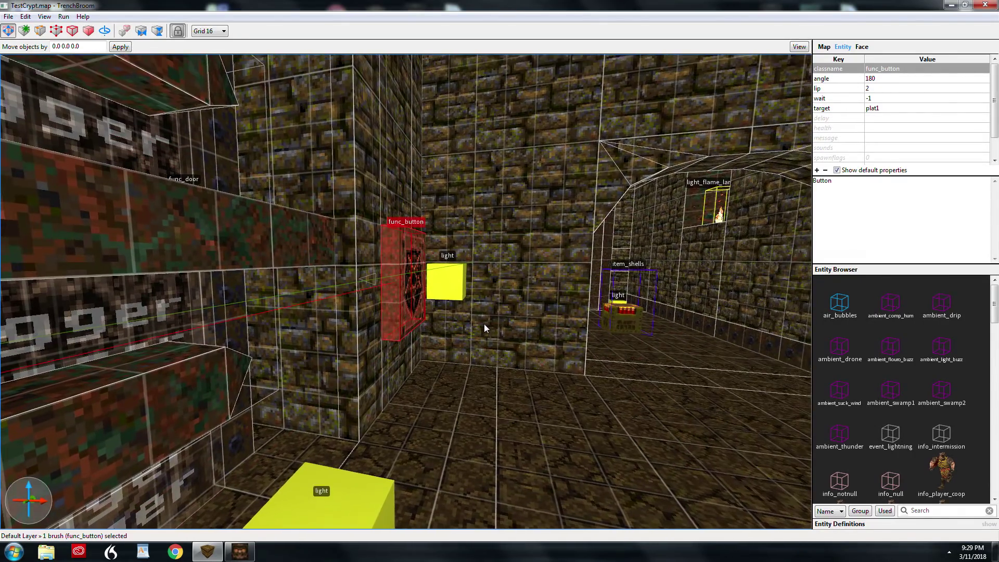
key("d")
right_click_drag(548, 325, 522, 328)
key("s")
key("w")
key("a")
- Set the grid size to 8
key("0")
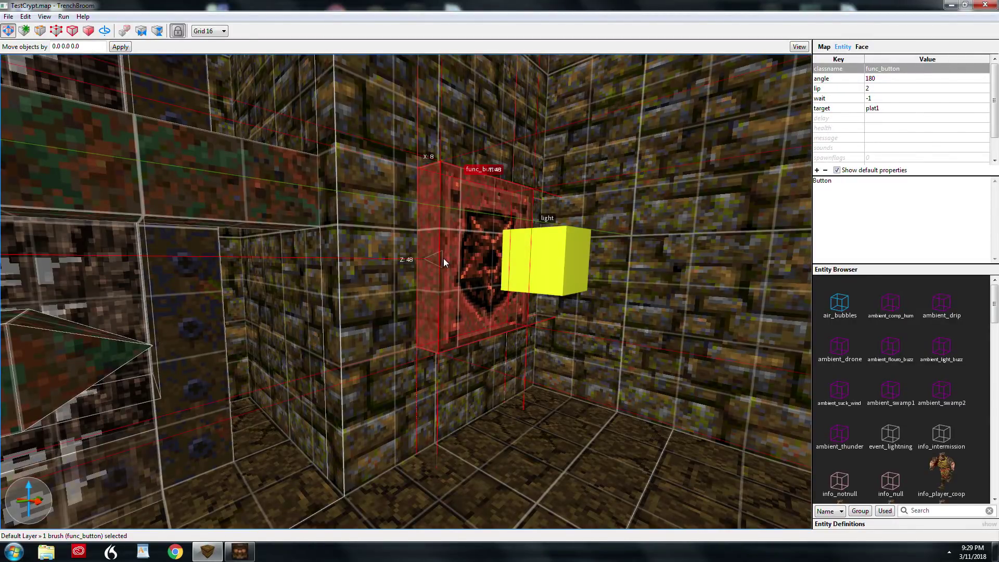
key("3")
key("2")
key("plus")
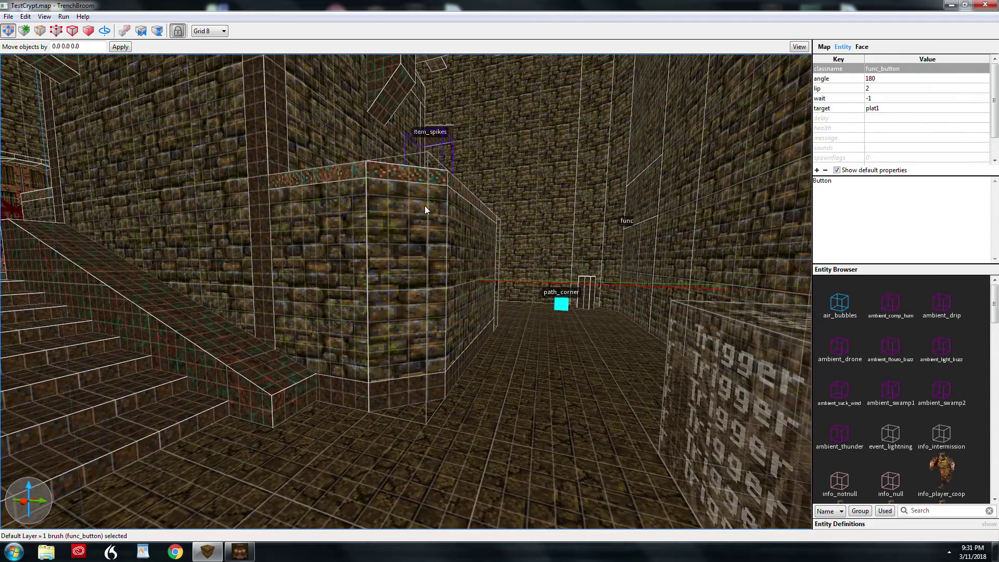
- Select the raised brick platform beside the stairs and review its func_door targetname, sounds, speed, wait and angle
left_click(425, 205)
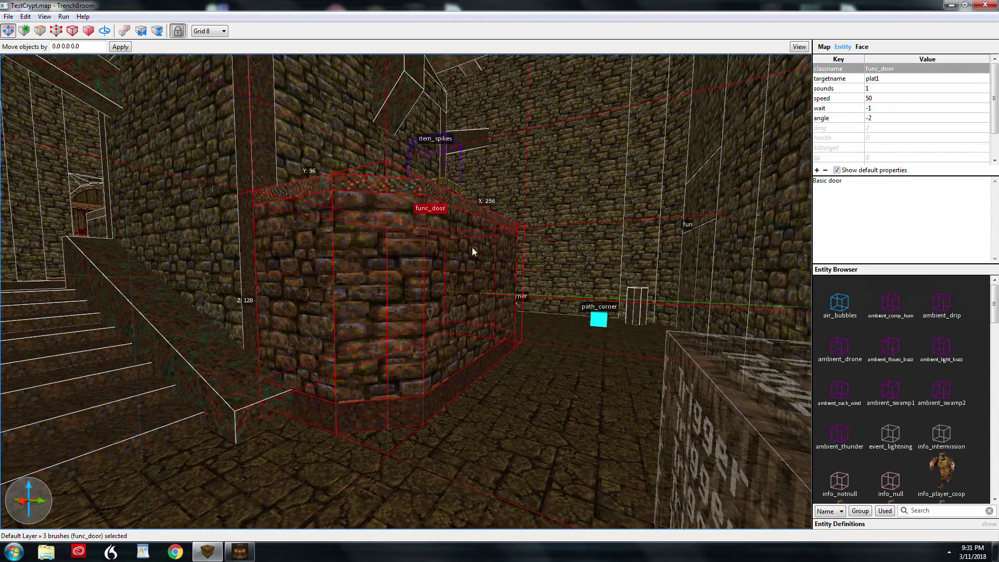
key("w")
right_click_drag(492, 292, 457, 286)
key("s")
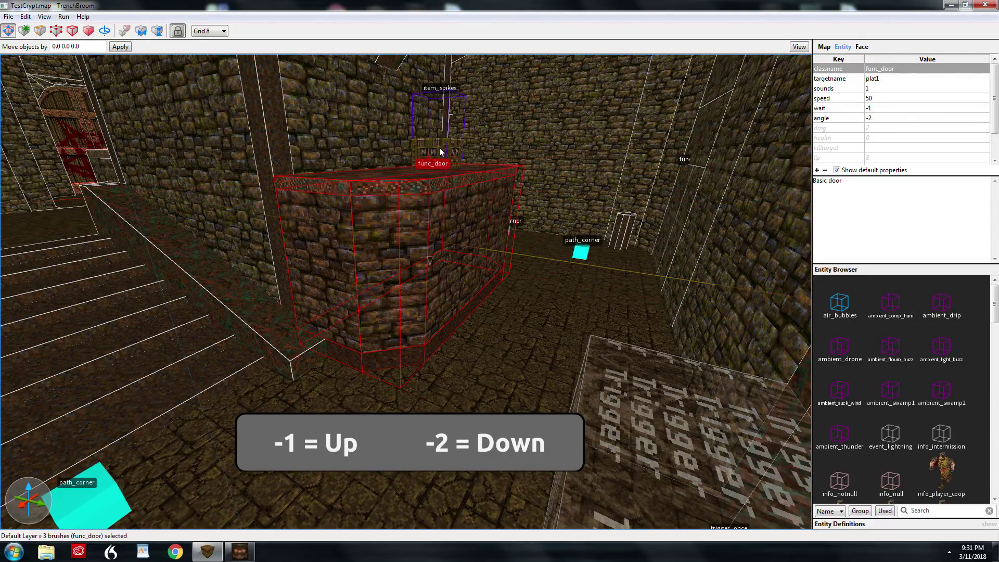
right_click_drag(509, 222, 505, 231)
scroll(506, 230, "down", 2)
scroll(506, 231, "up", 5)
scroll(506, 230, "down", 3)
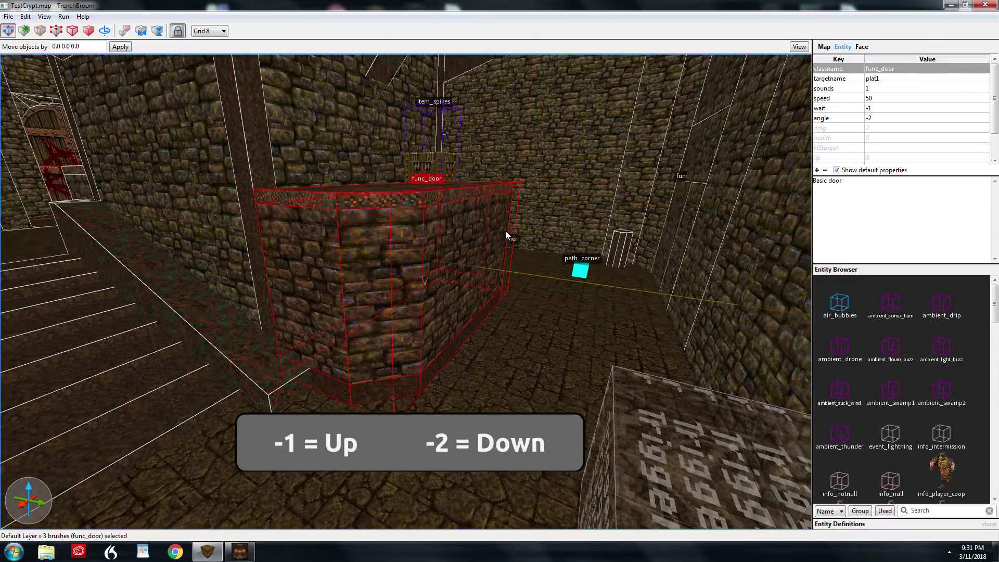
- Remove the brick platform's speed property to check the default speed, undo the removal and clear the selection
left_click(978, 100)
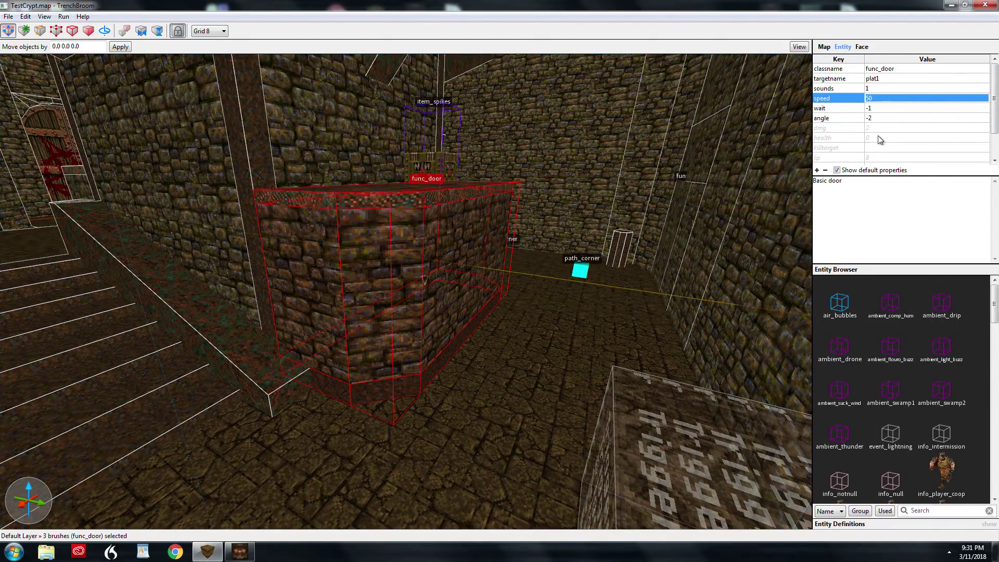
key("Delete")
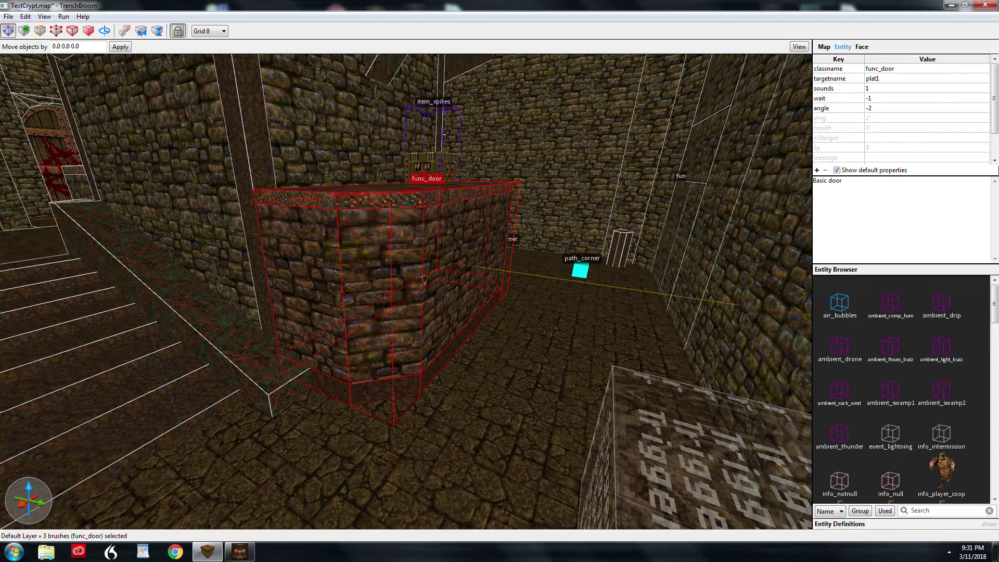
scroll(941, 141, "down", 1)
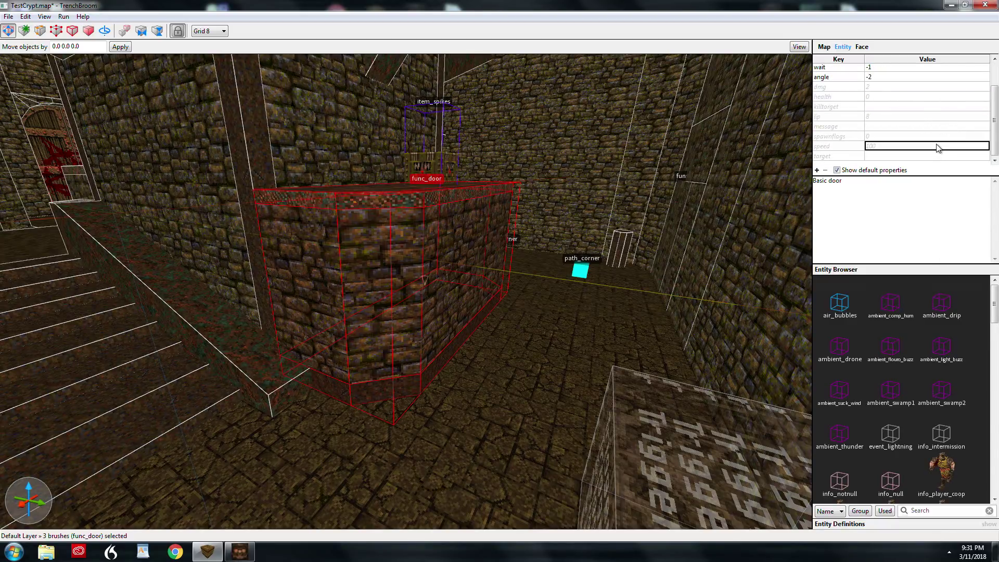
key("ctrl+z")
key("Escape")
right_click_drag(492, 170, 489, 172)
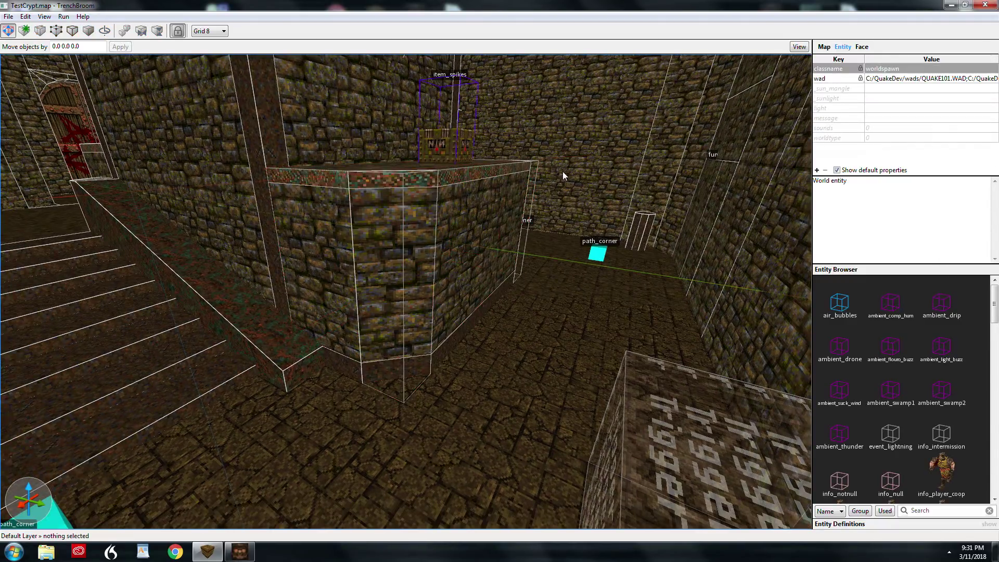
key("d")
right_click_drag(611, 217, 633, 214)
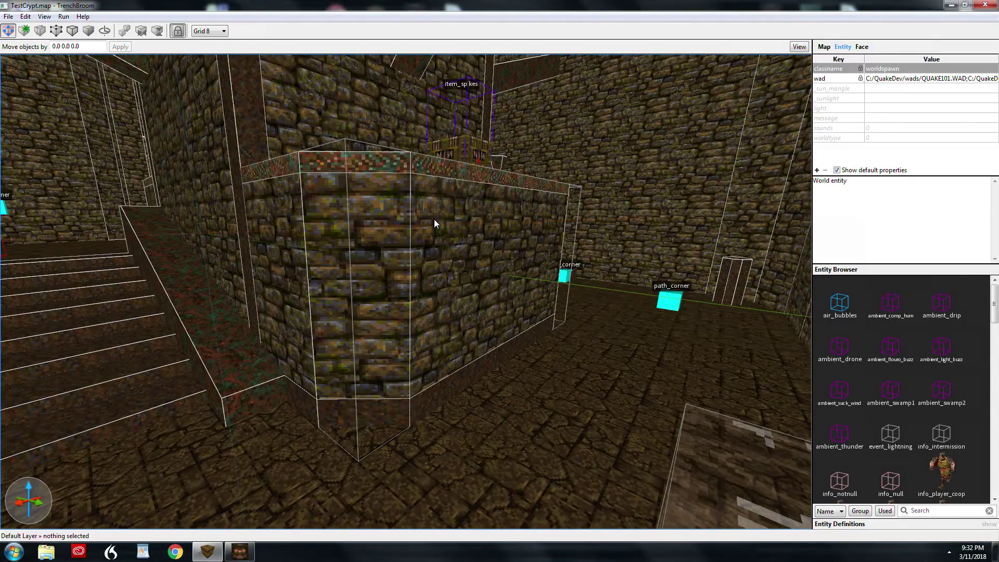
- Select the brick platform and review the func types offered for creating a brush entity, leaving its func_door type in place
left_click(458, 221)
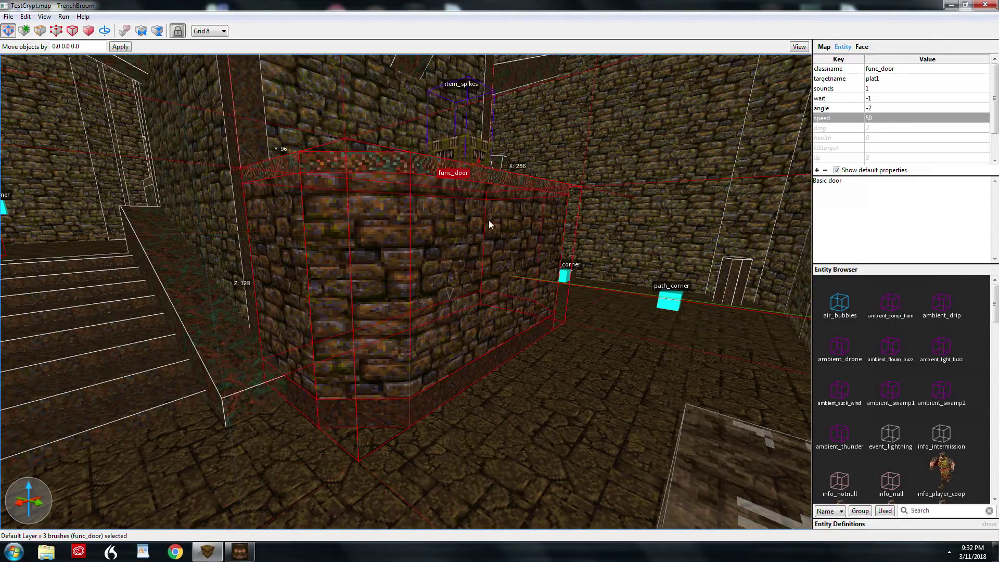
right_click(455, 232)
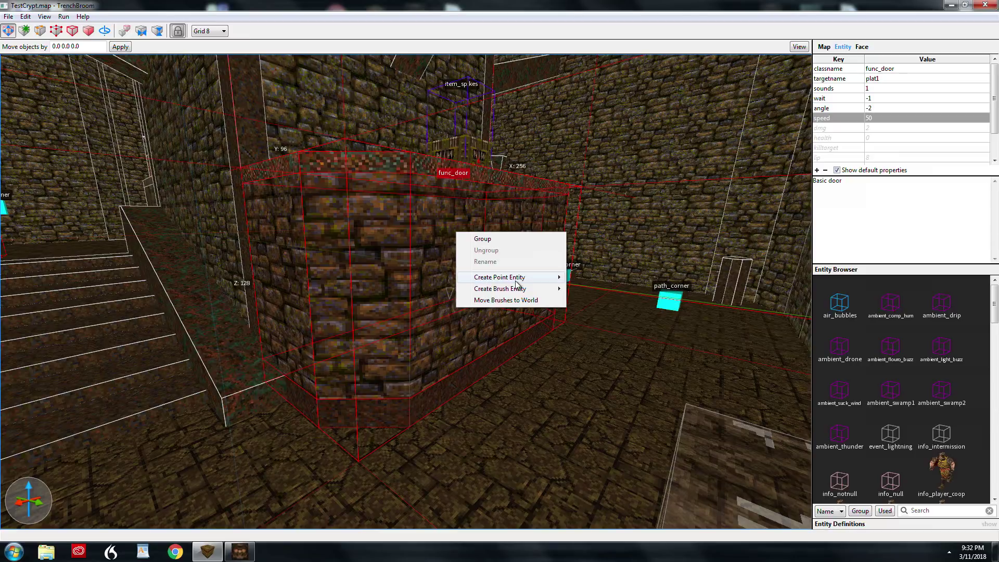
mouse_move(566, 289)
mouse_move(586, 302)
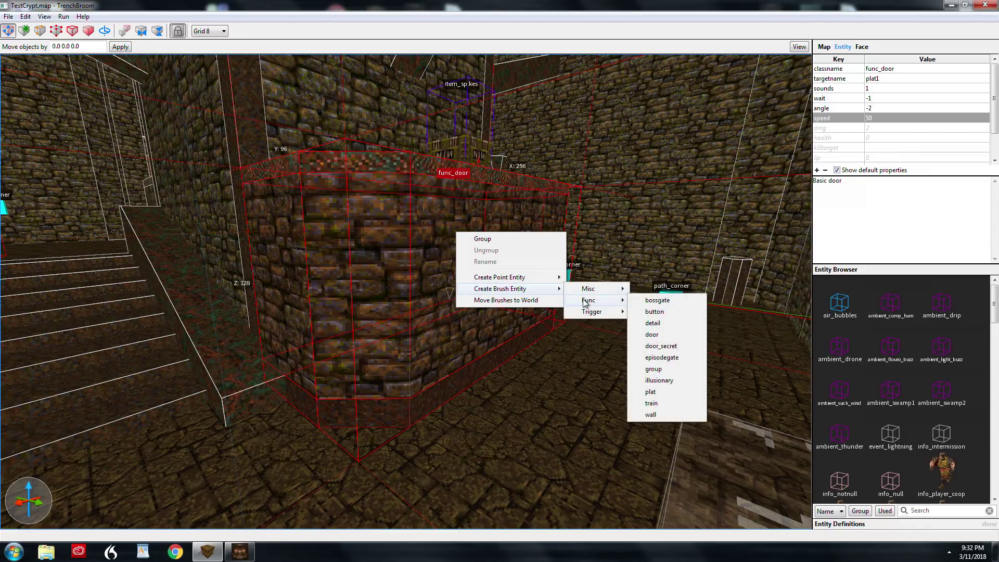
left_click(631, 11)
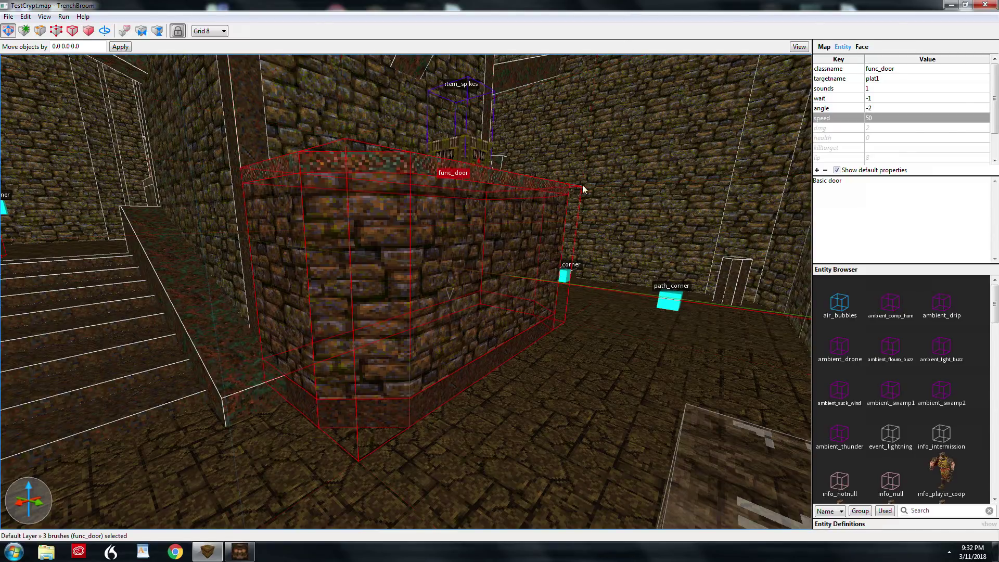
mouse_move(583, 186)
right_mouse_down()
mouse_move(592, 184)
mouse_move(581, 180)
right_mouse_up()
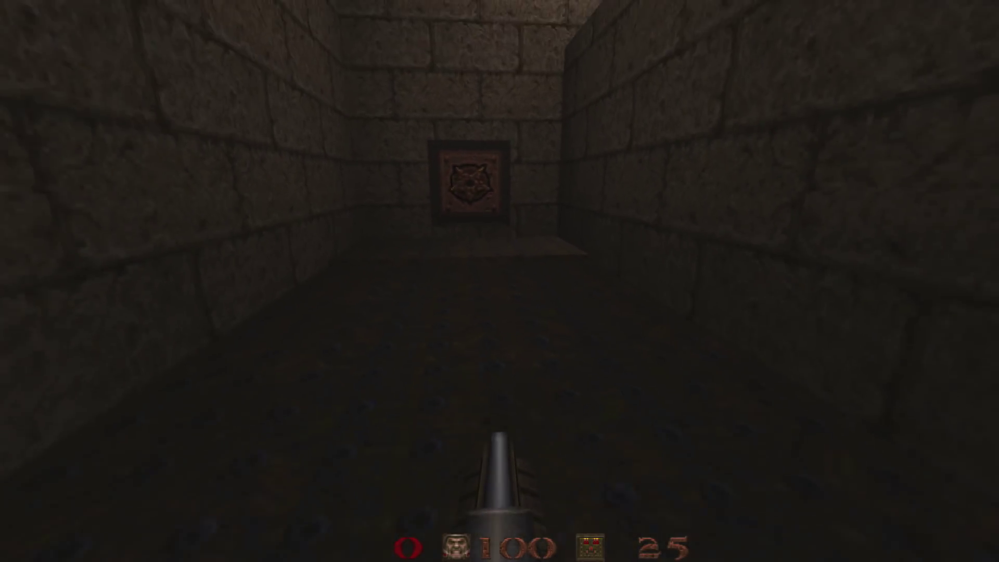
- Switch to castle_test.map in TrenchBroom and set the selected brick lift func_door's targetname to toggle2
key("s")
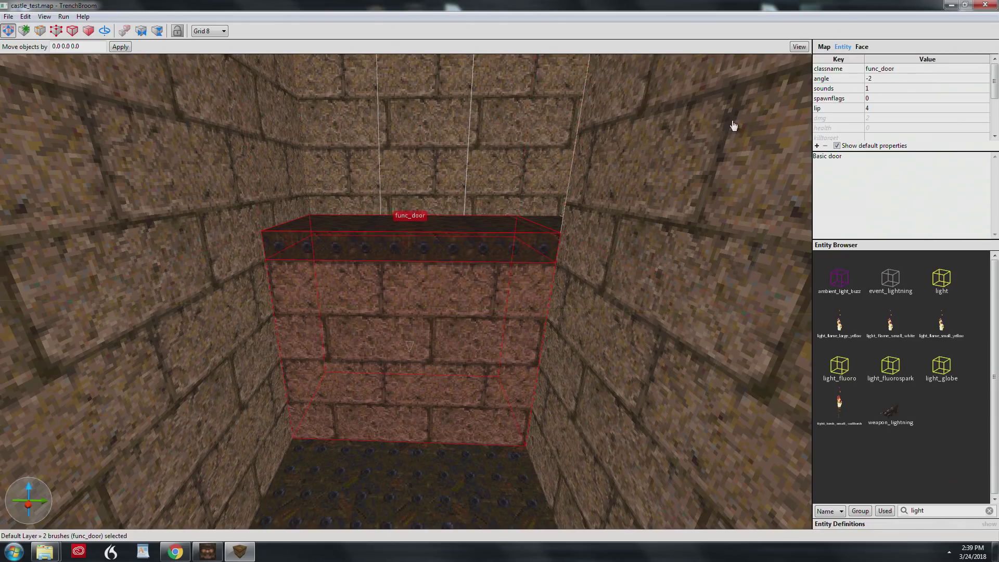
scroll(871, 129, "down", 2)
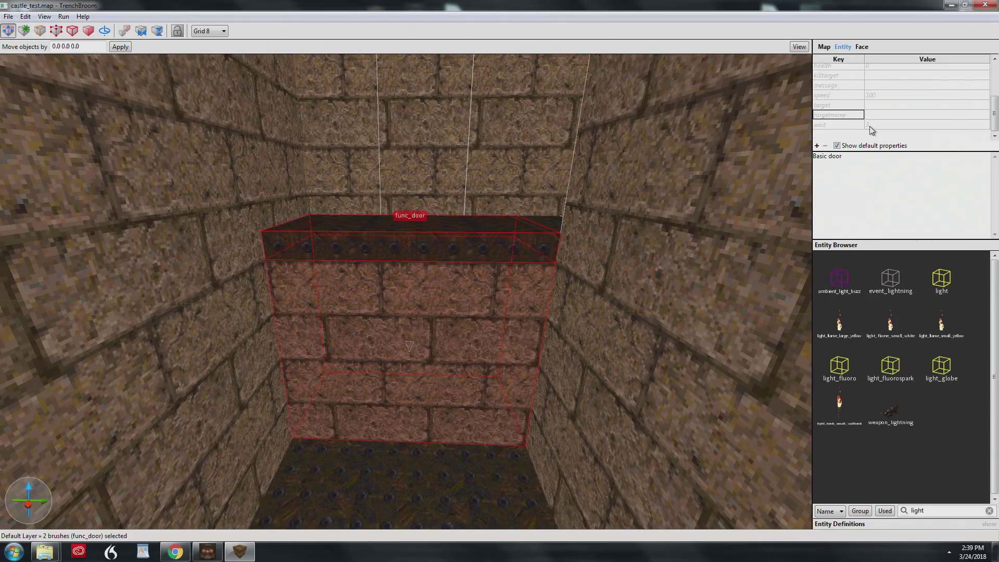
left_click(888, 117)
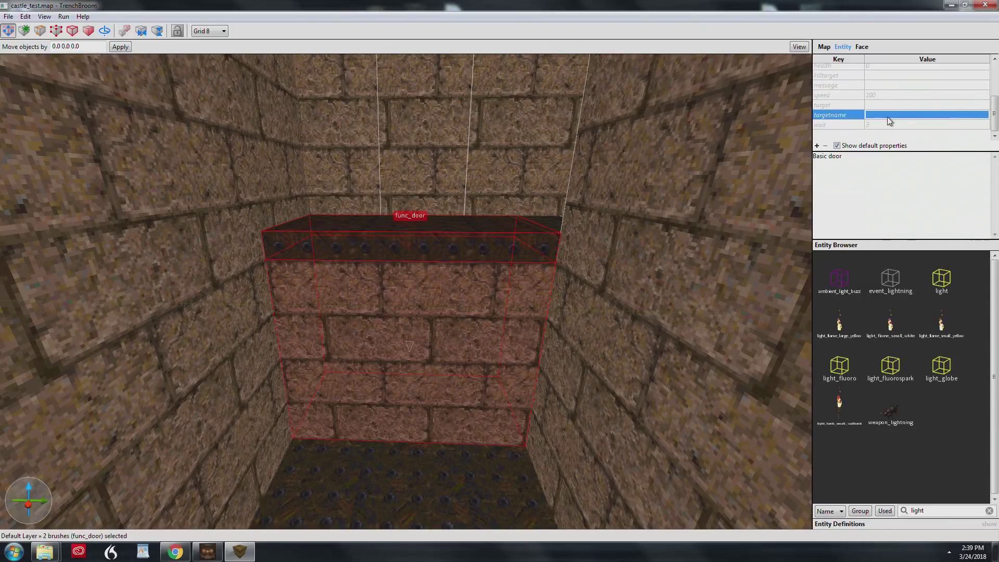
type("toggle2")
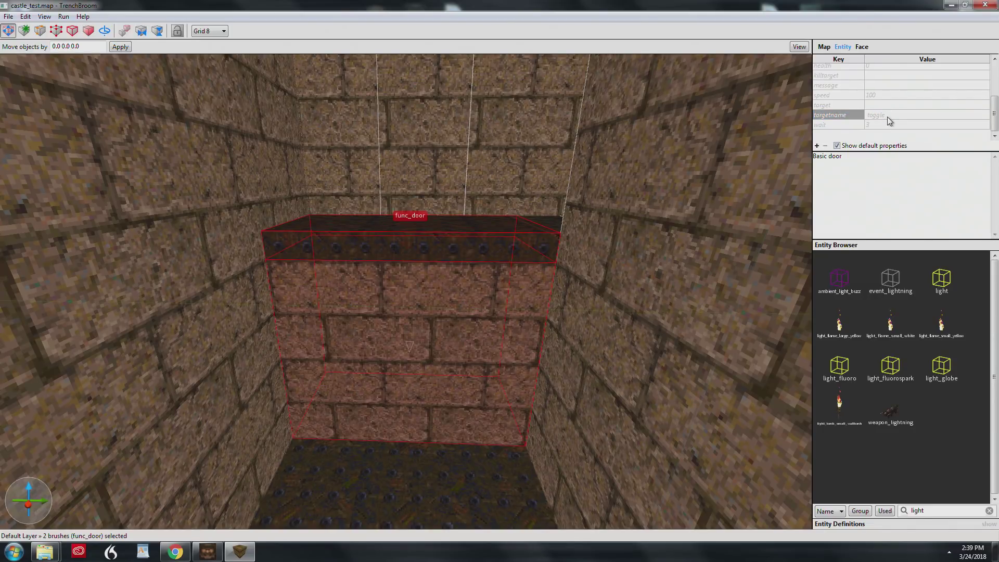
key("Return")
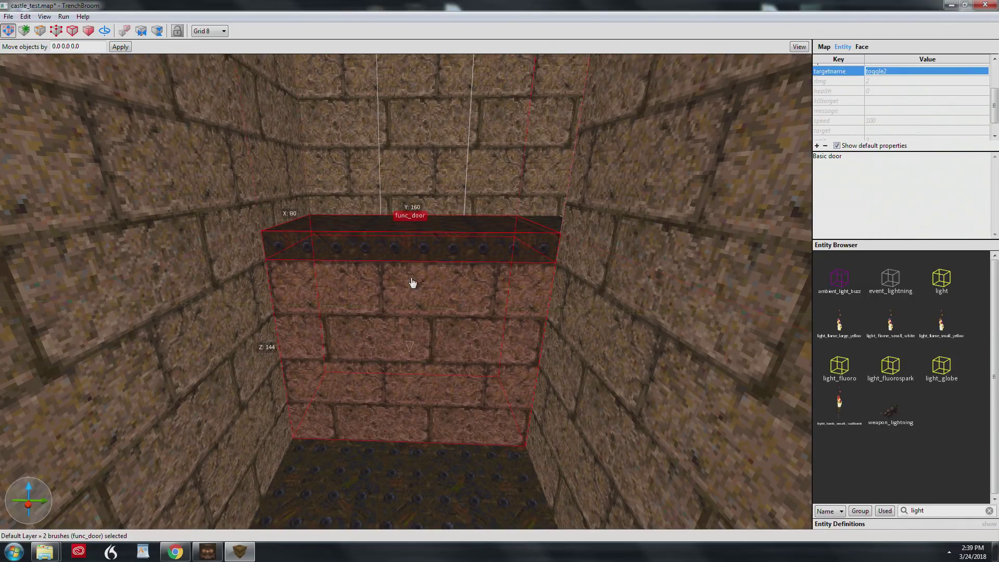
- Hide the lift's func_door and set the target of the pentagram func_button behind it to toggle2
key("ctrl+alt+i")
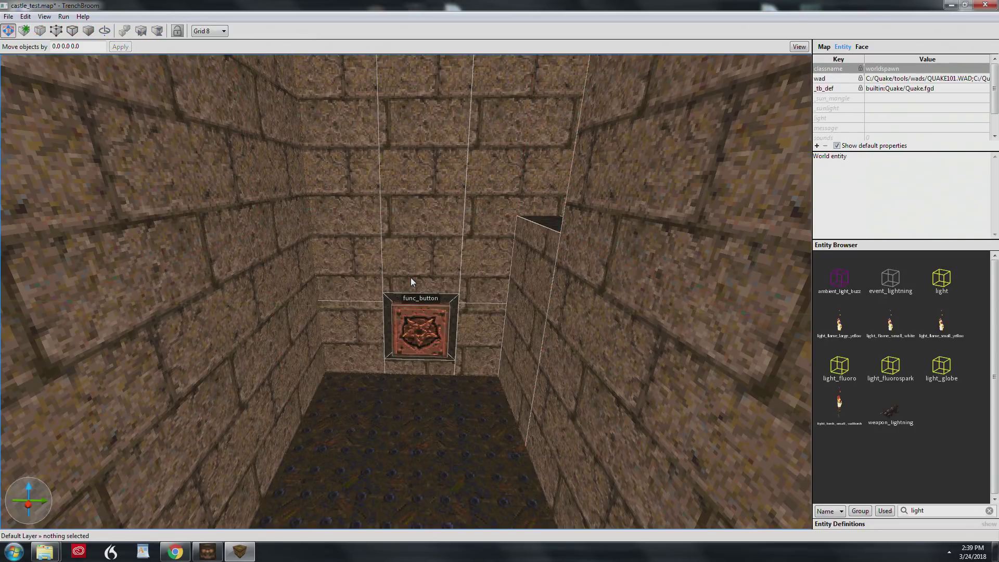
key("w")
mouse_move(416, 359)
right_mouse_down()
mouse_move(416, 380)
mouse_move(423, 366)
right_mouse_up()
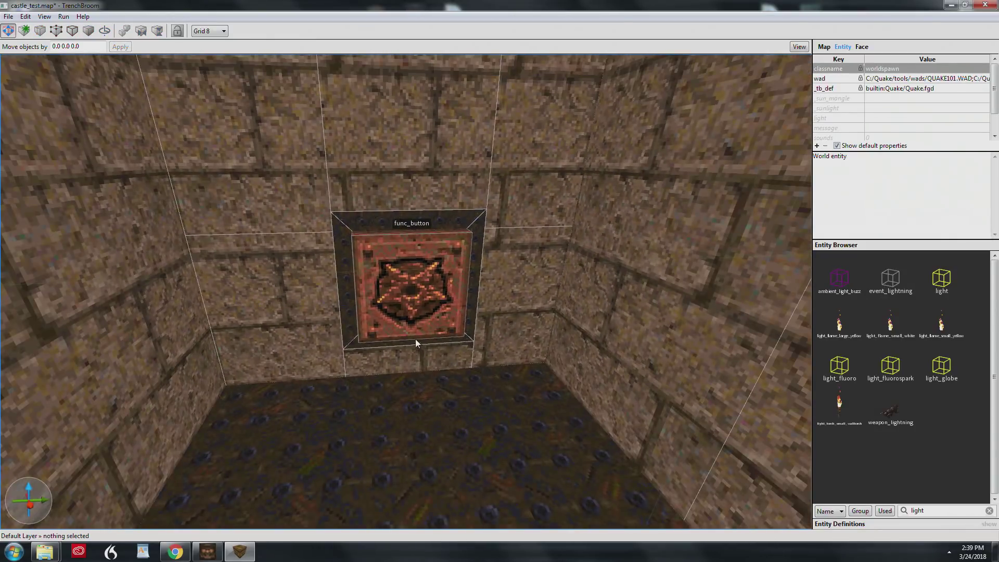
left_click(416, 340)
scroll(901, 104, "down", 2)
left_click(901, 104)
left_click(901, 104)
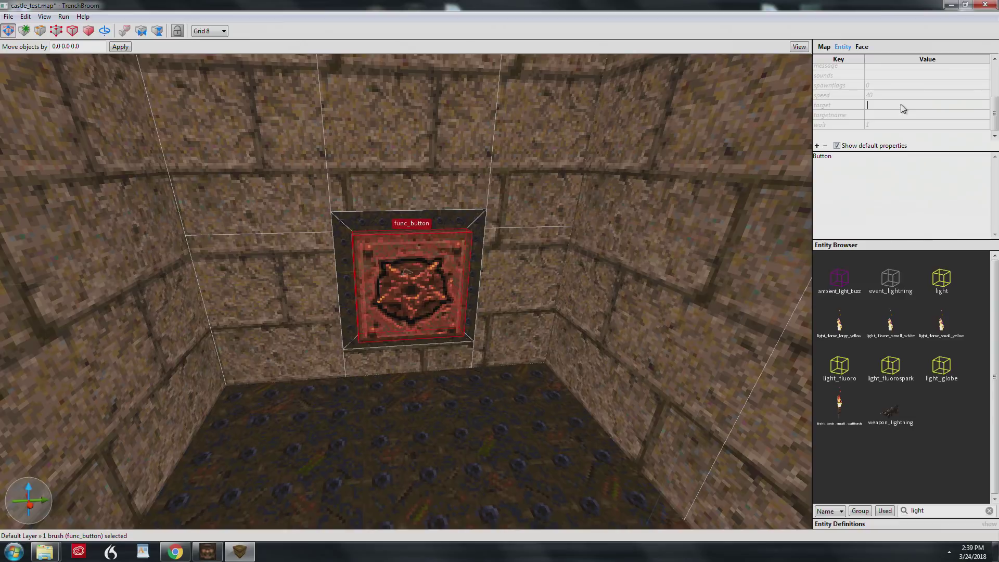
type("toggle")
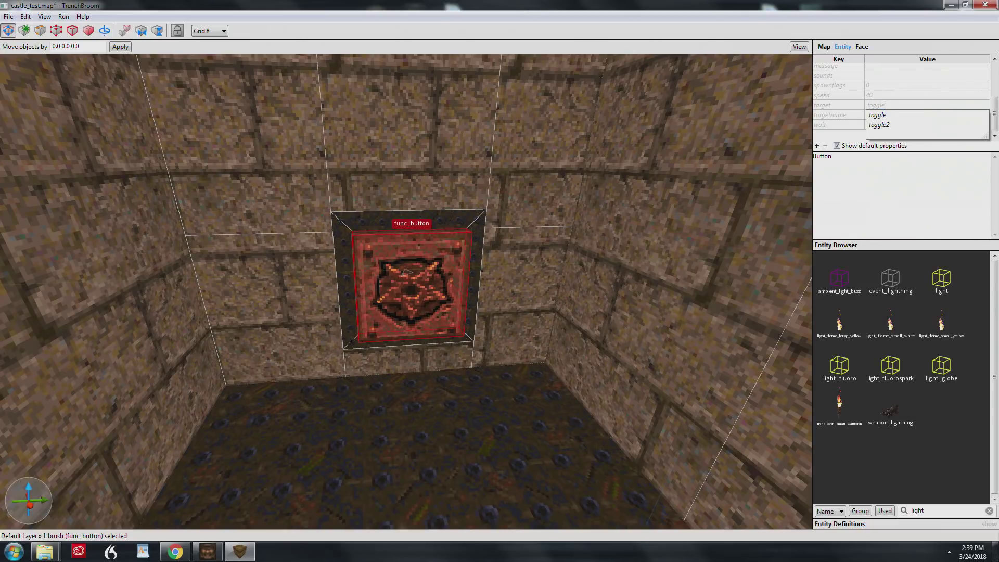
type("2")
key("Return")
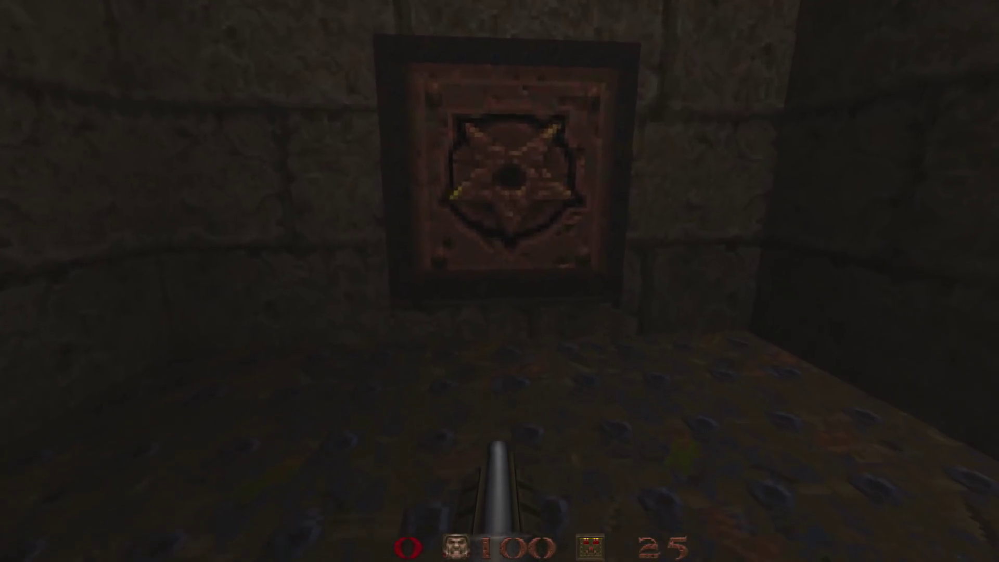
- Switch to Quake and playtest the pentagram button, riding the lift up to the ledge and triggering it again from below
key("w")
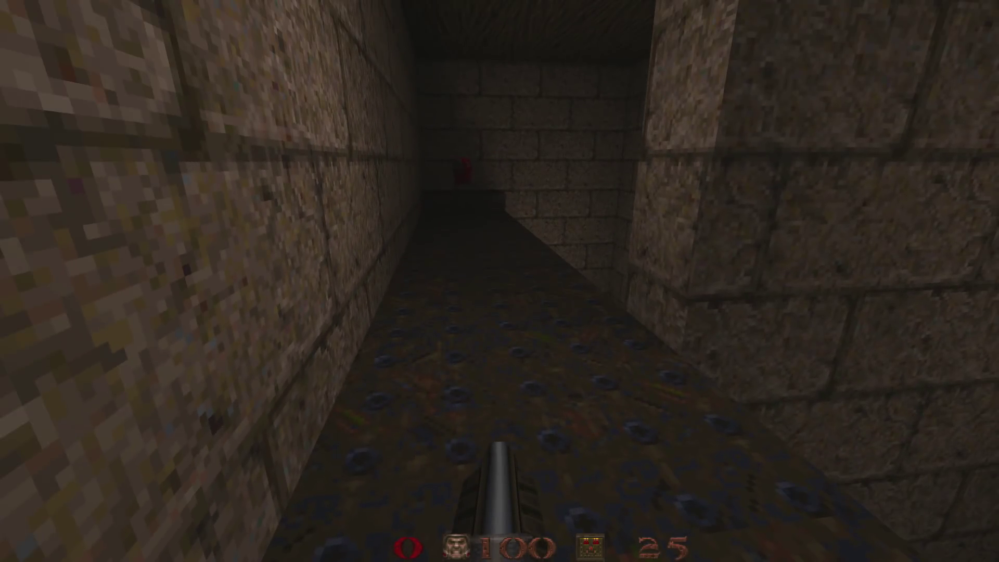
key("w")
key("s")
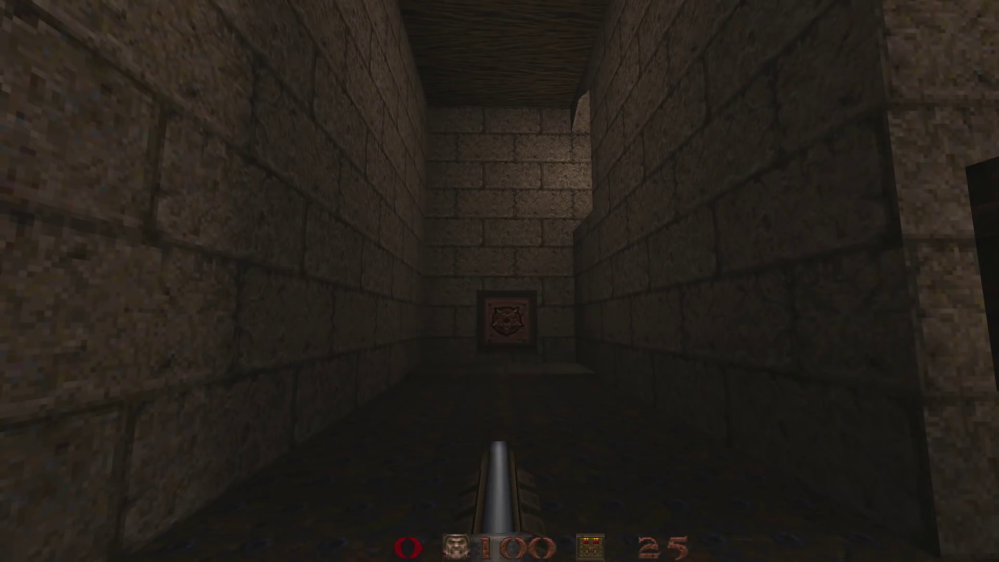
key("w")
key("w")
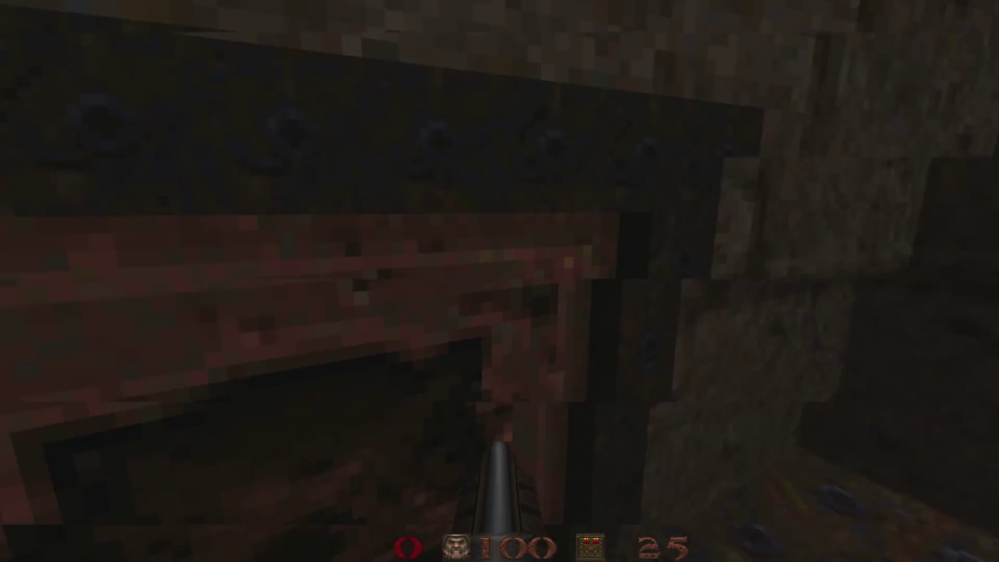
key("w")
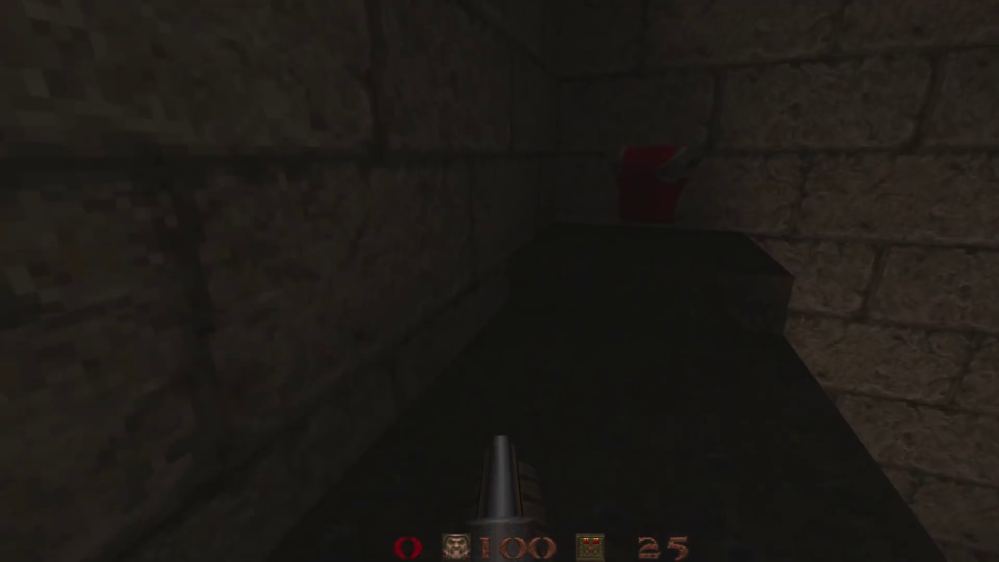
key("w")
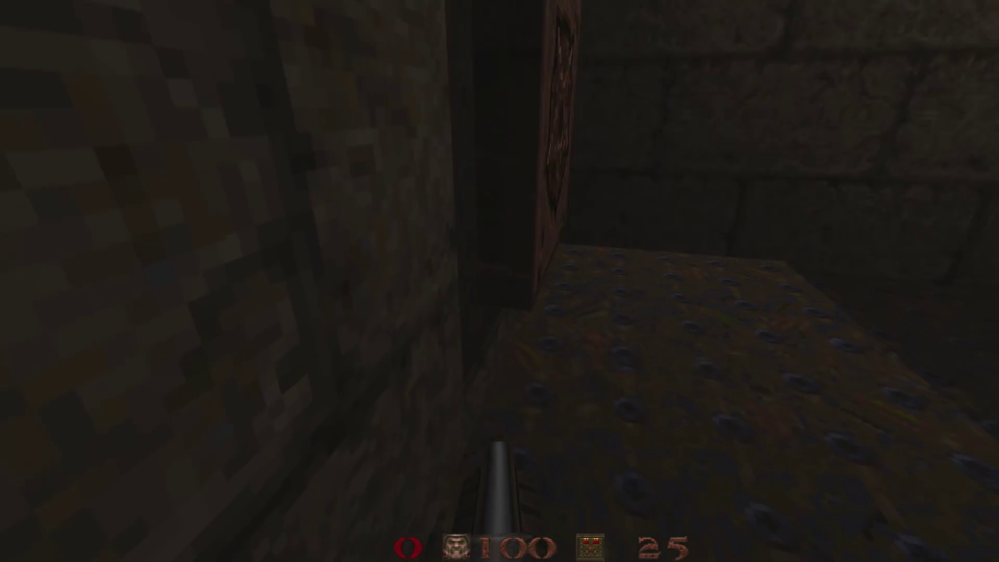
key("d")
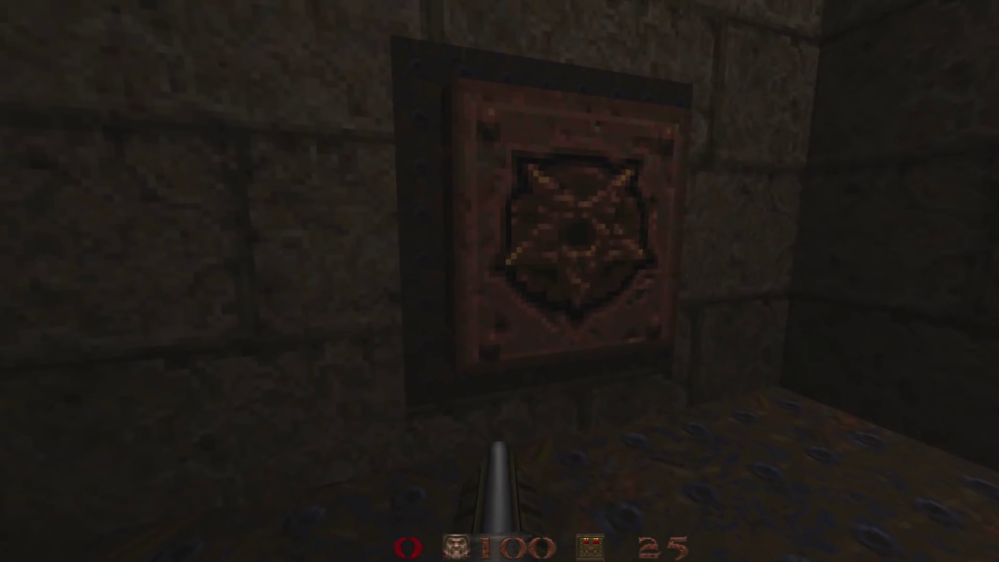
key("w")
key("s")
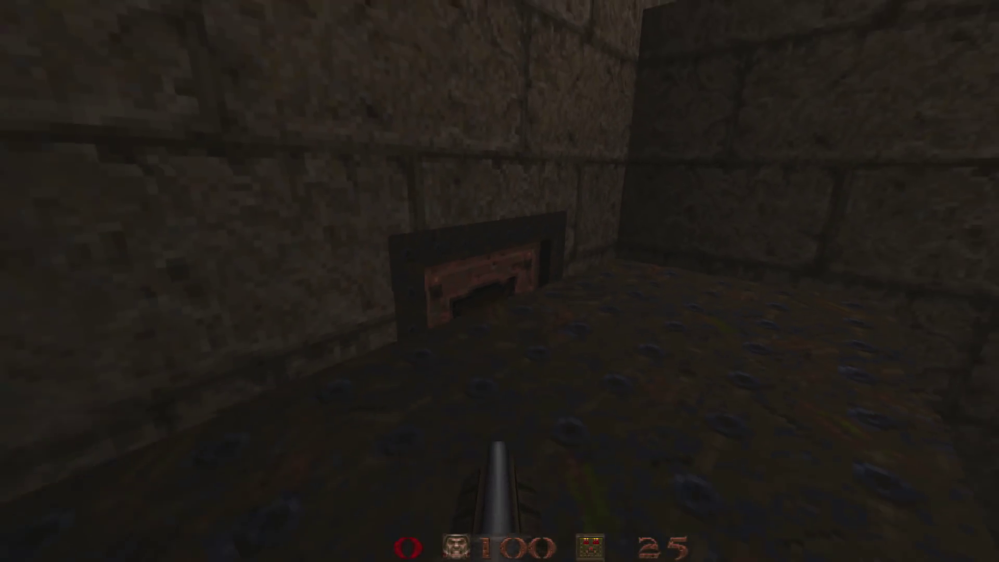
- Playtest the toggled lift from both the upper ledge and the lower floor to check its raised and lowered positions
key("w")
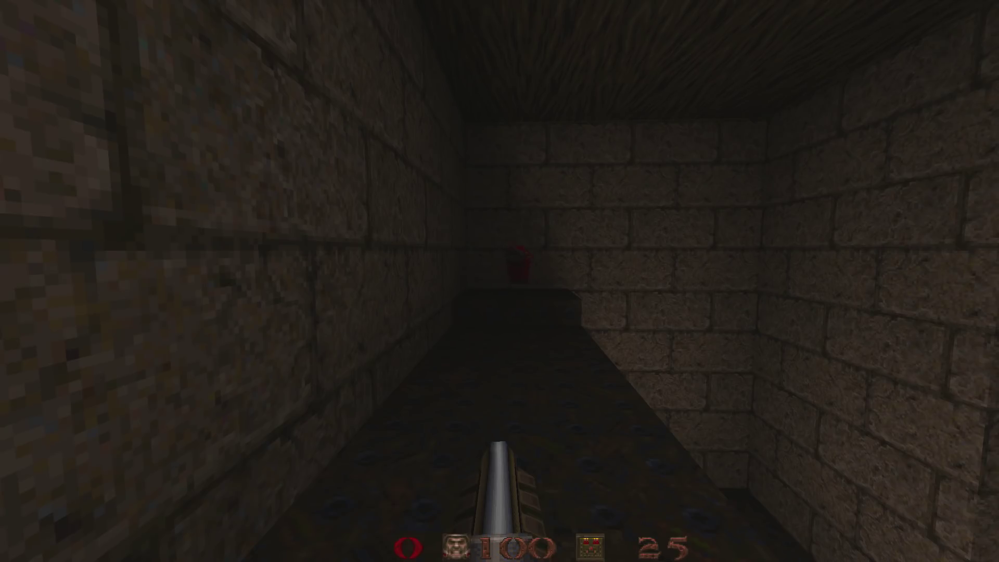
key("w")
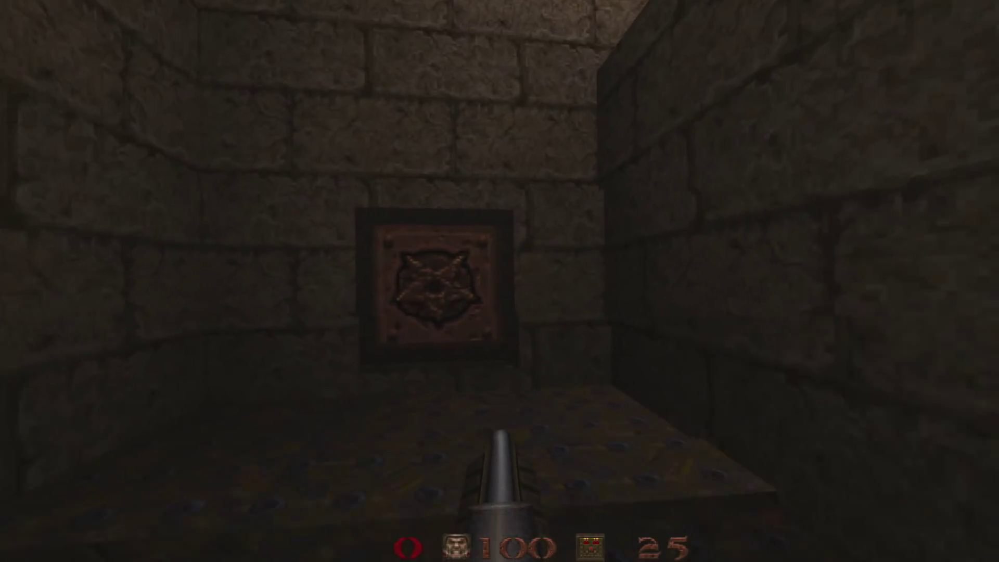
key("w")
key("s")
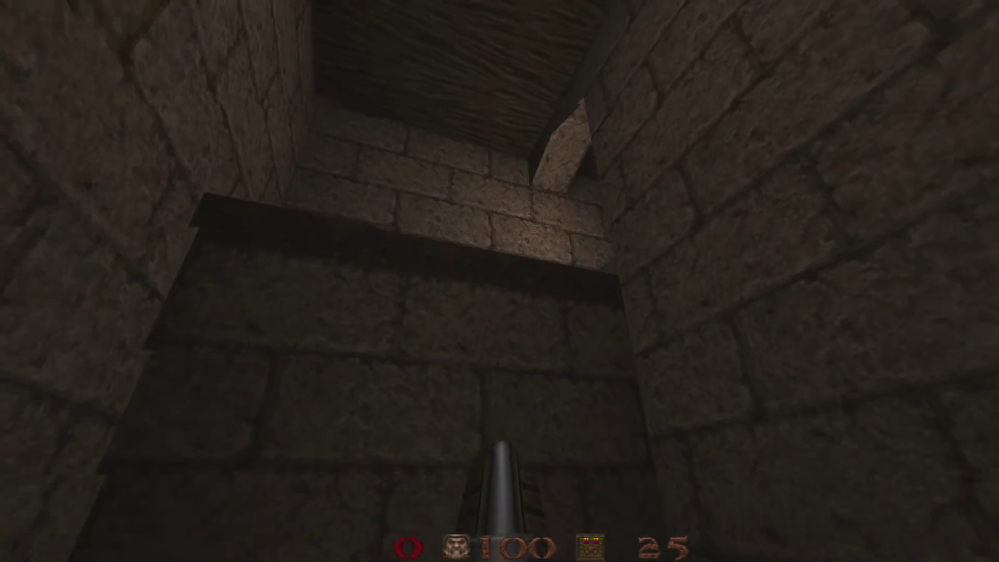
key("w")
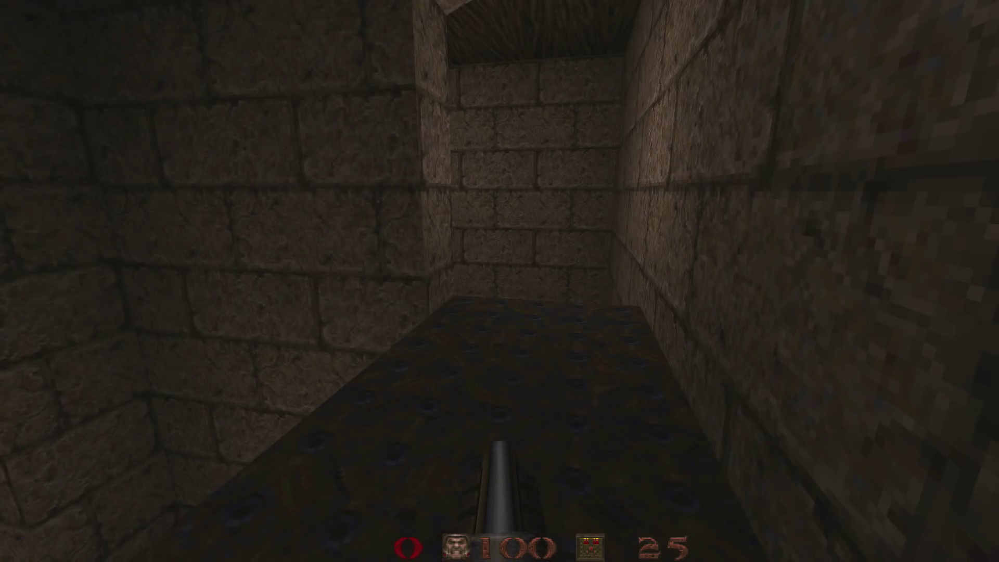
key("w")
key("s")
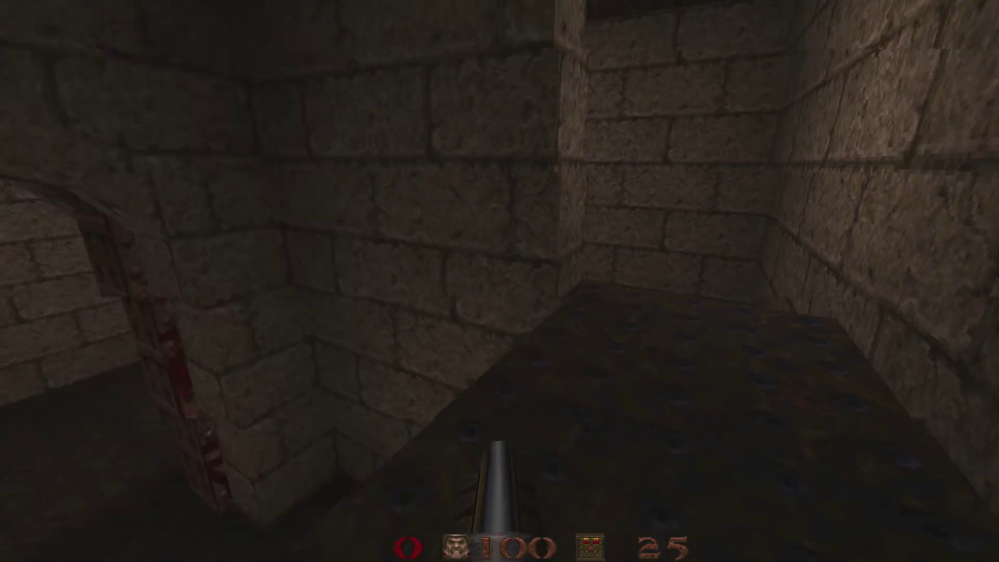
key("w")
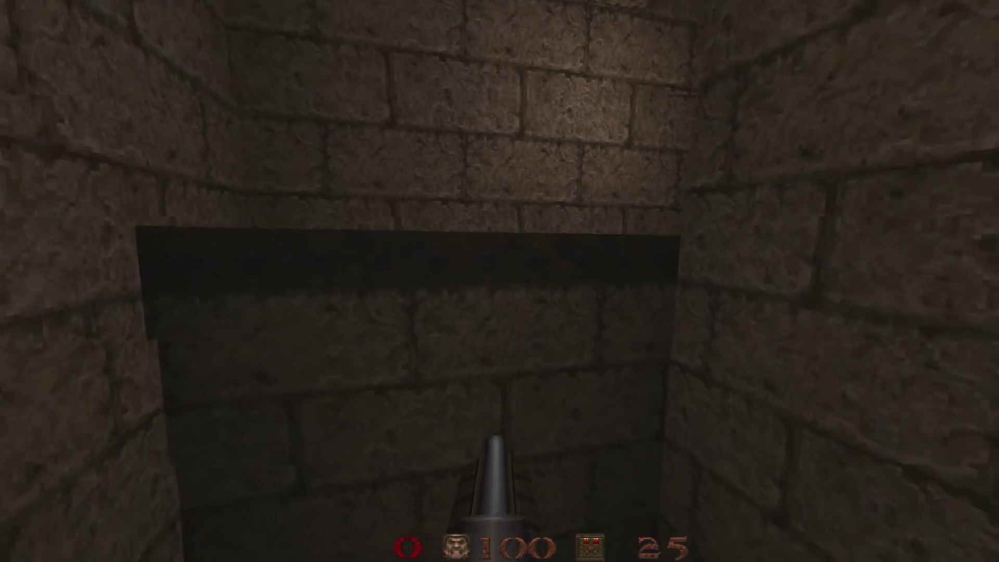
key("w")
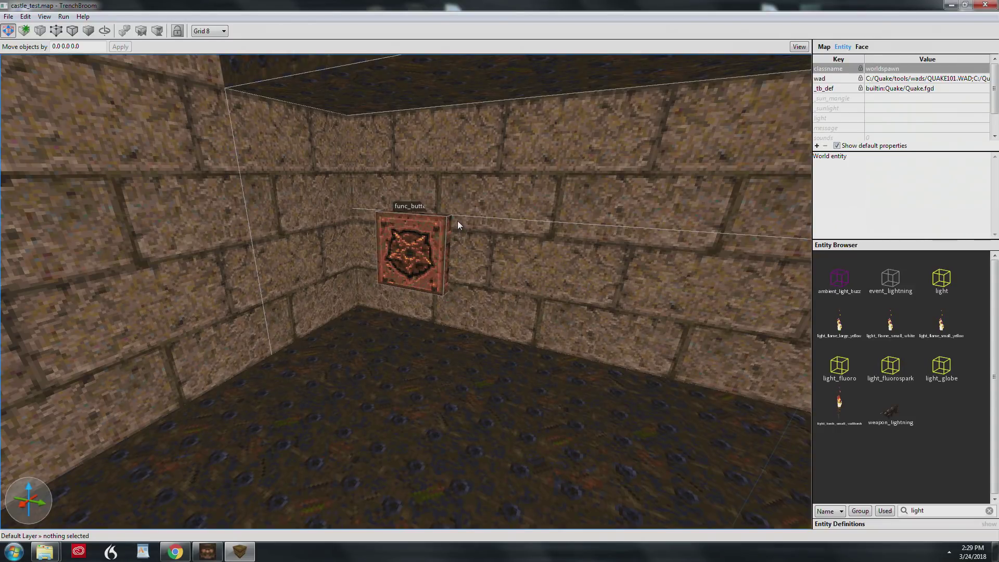
- Inspect the wall button and blood-stained double doors in TrenchBroom, and playtest the doorway and its buttons on both sides in Quake
scroll(407, 242, "down", 4)
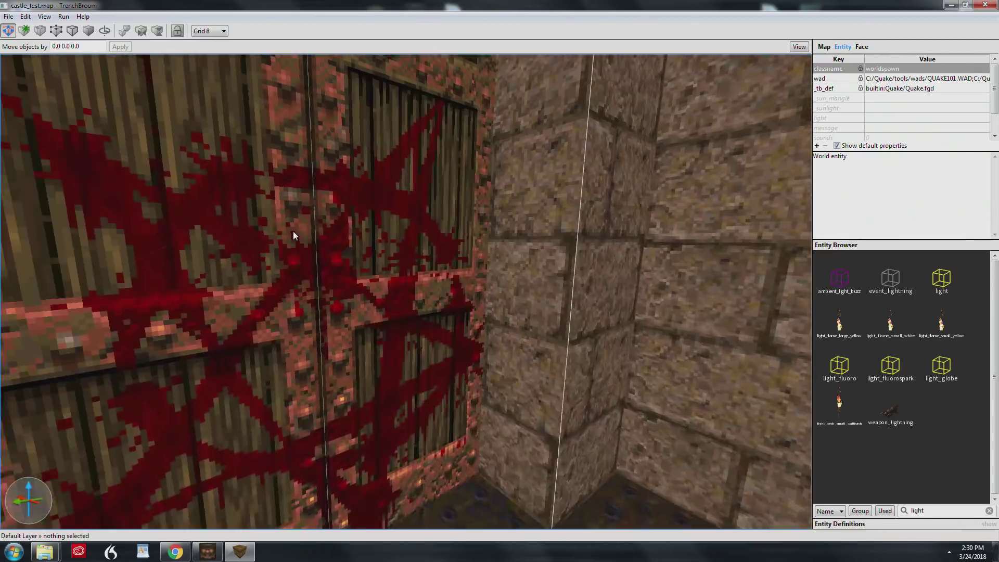
right_click_drag(293, 232, 433, 229, "alt")
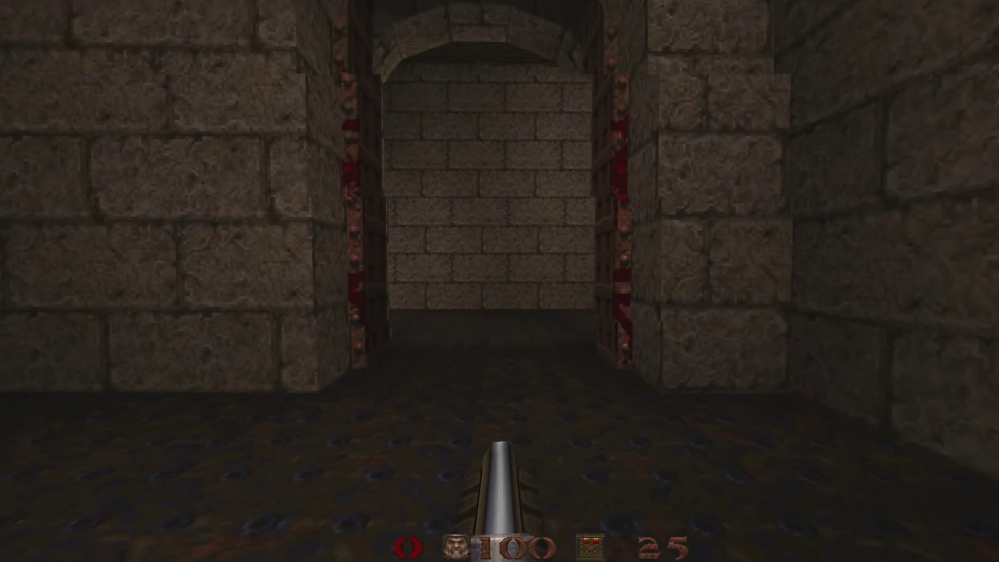
key("w")
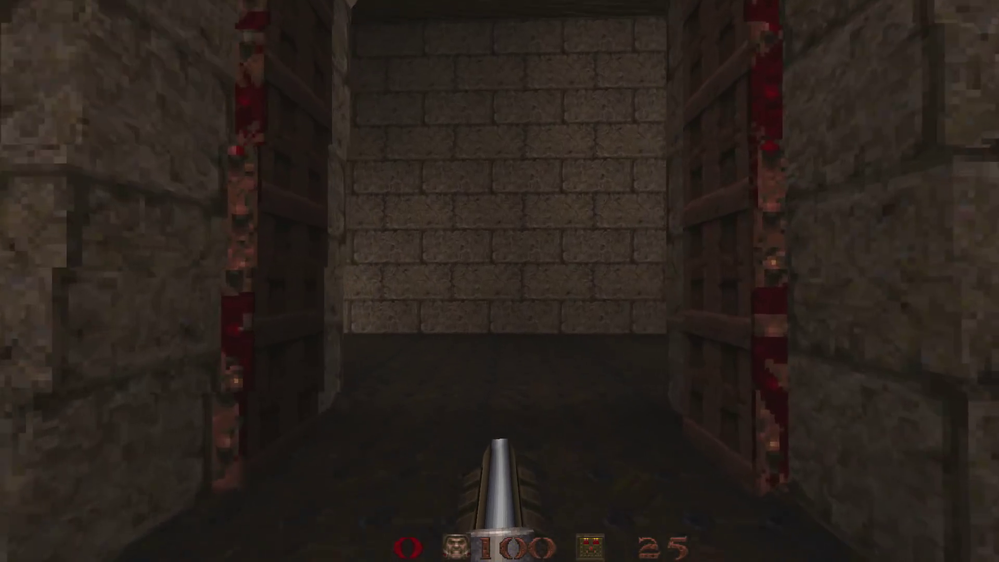
key("a")
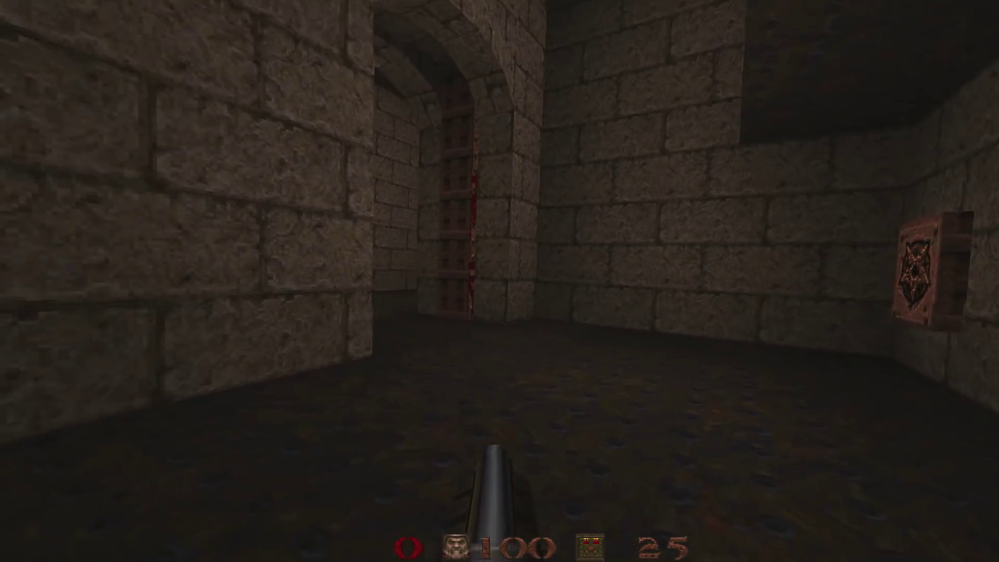
key("w")
key("w")
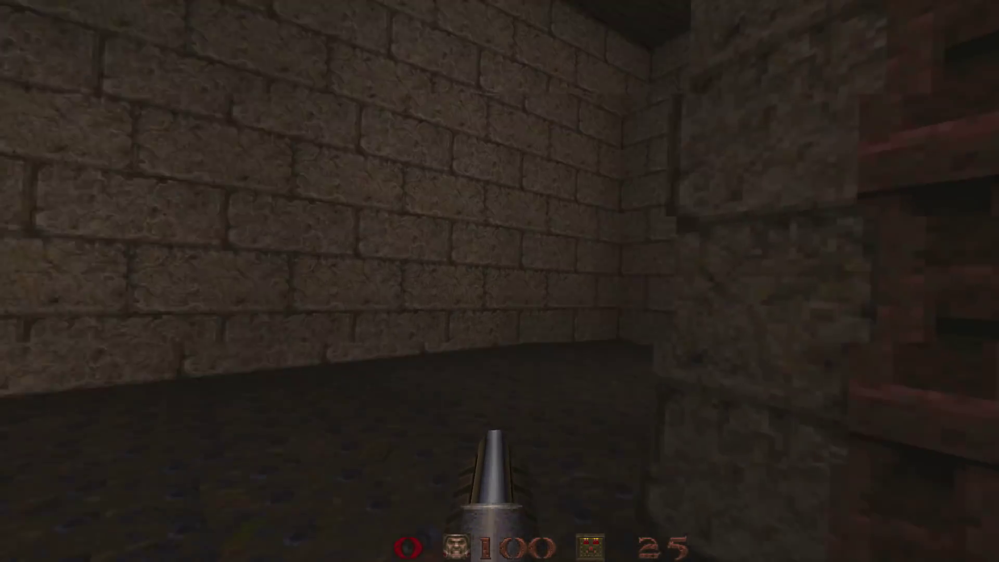
key("a")
key("a")
key("d")
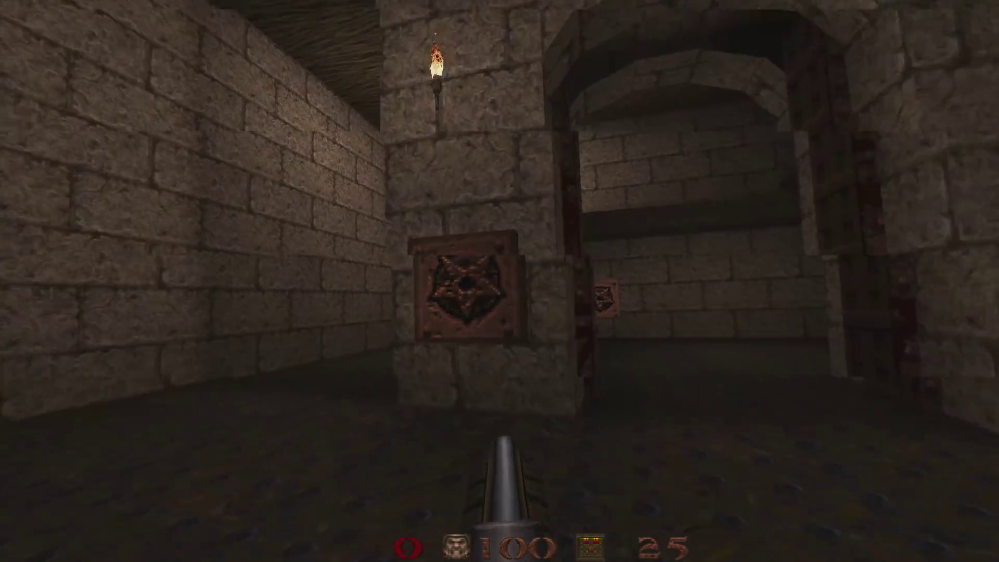
- Move forward and back at the arched doorway in Quake to view the pentagram buttons on both sides
key("w")
key("s")
key("s")
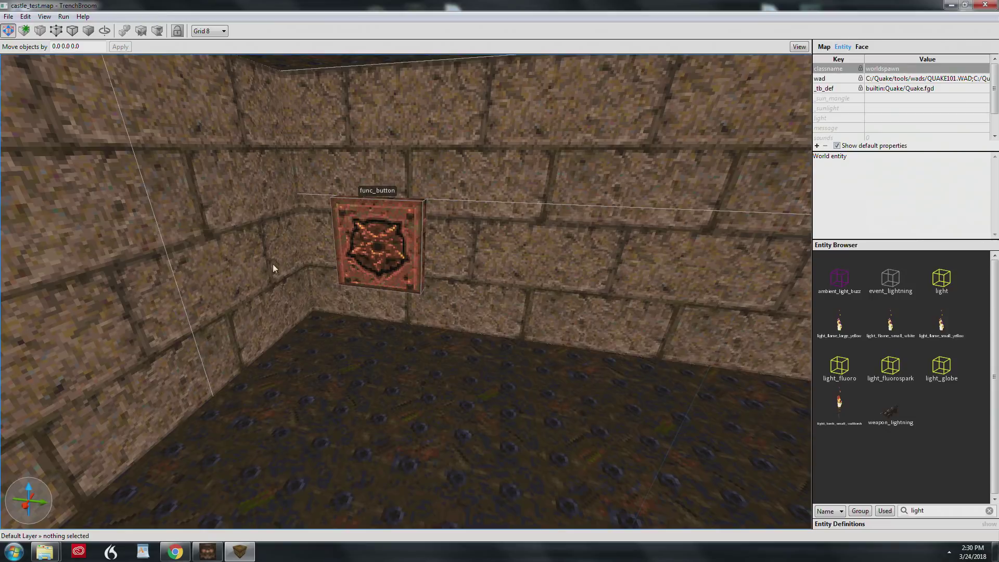
- Switch to TrenchBroom and compare the entity properties of the blood-stained double doors and the pentagram func_buttons that trigger them
left_click(386, 238)
key("w")
right_click_drag(465, 240, 367, 233)
key("s")
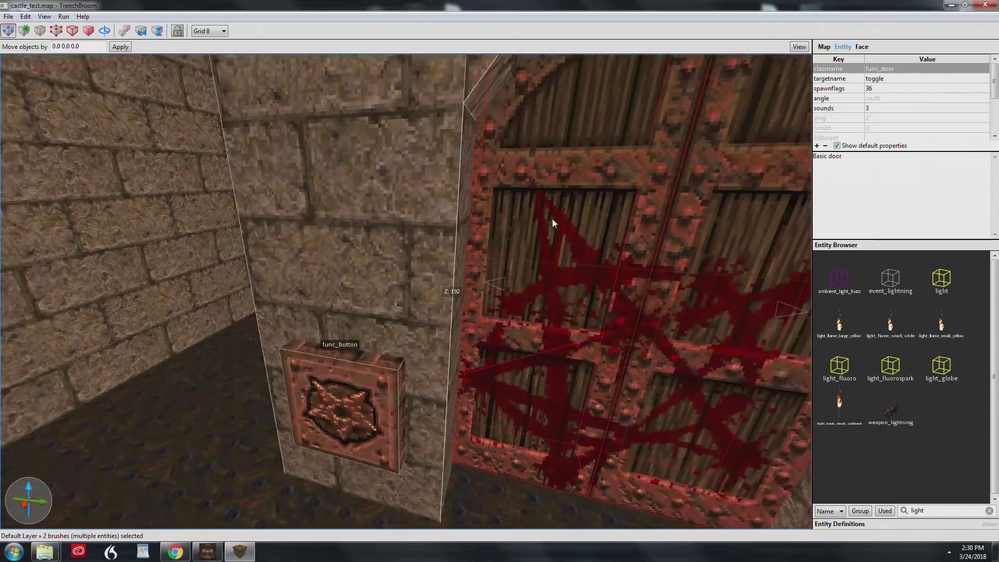
key("s")
left_click(369, 373)
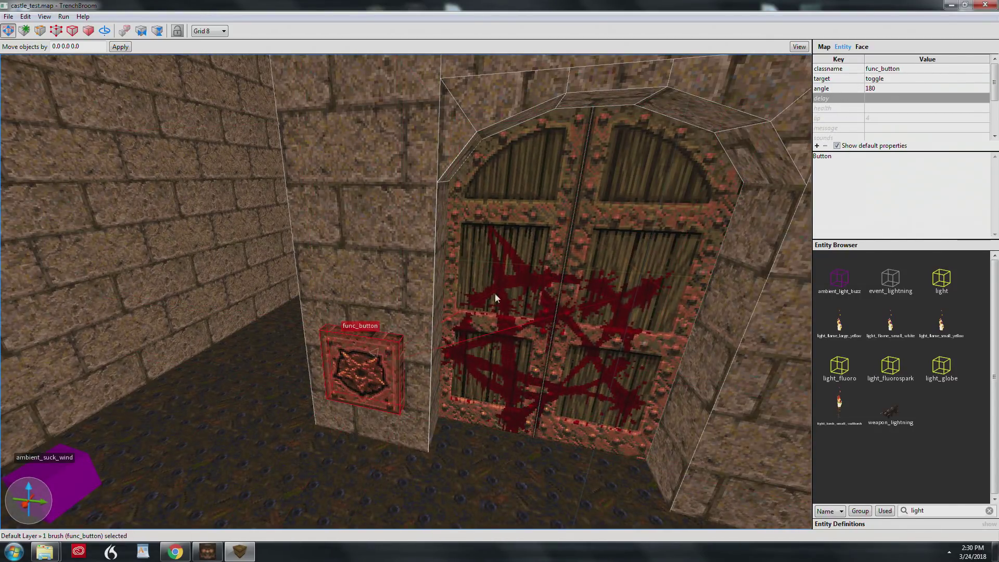
- Select both door leaves, examine their spawnflags options, look over at the opposite wall button, and clear the selection
right_click_drag(574, 312, 548, 304)
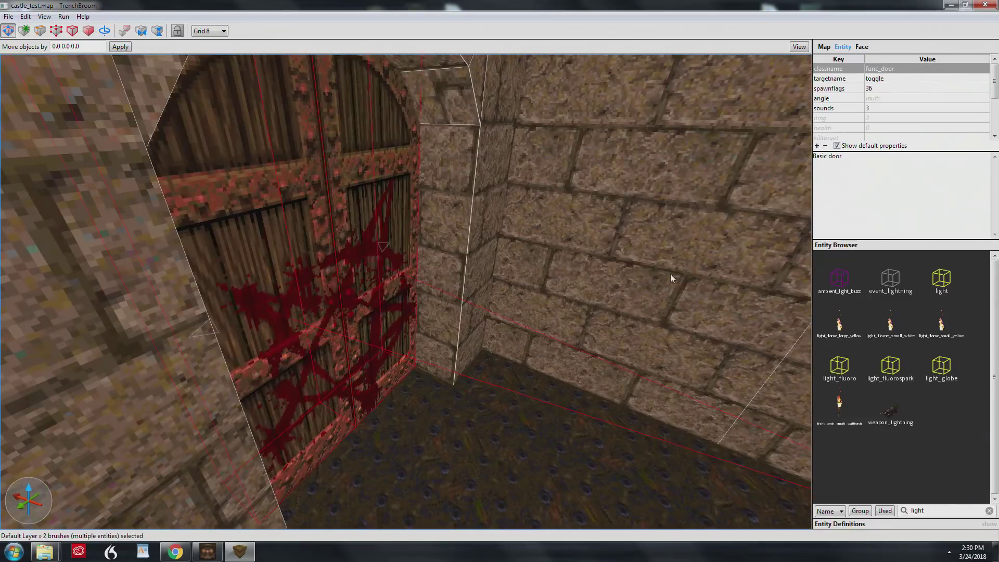
left_click(854, 88)
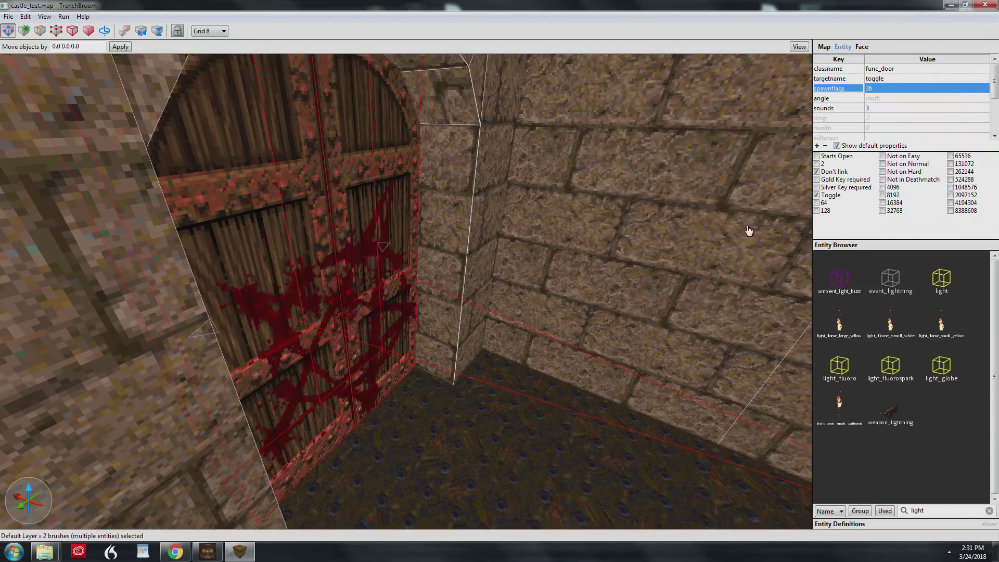
right_click_drag(587, 242, 641, 247)
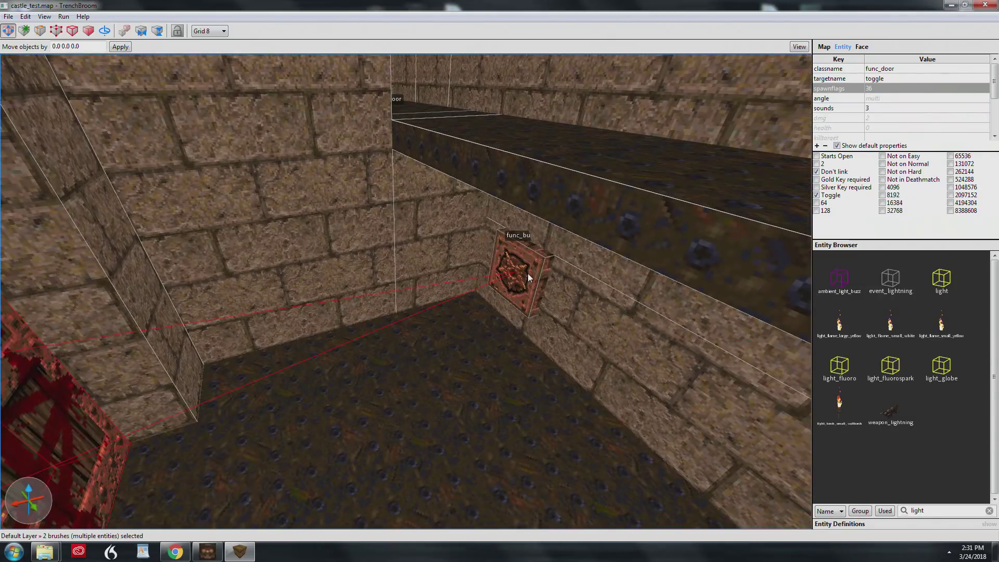
key("Escape")
right_click_drag(530, 273, 485, 270)
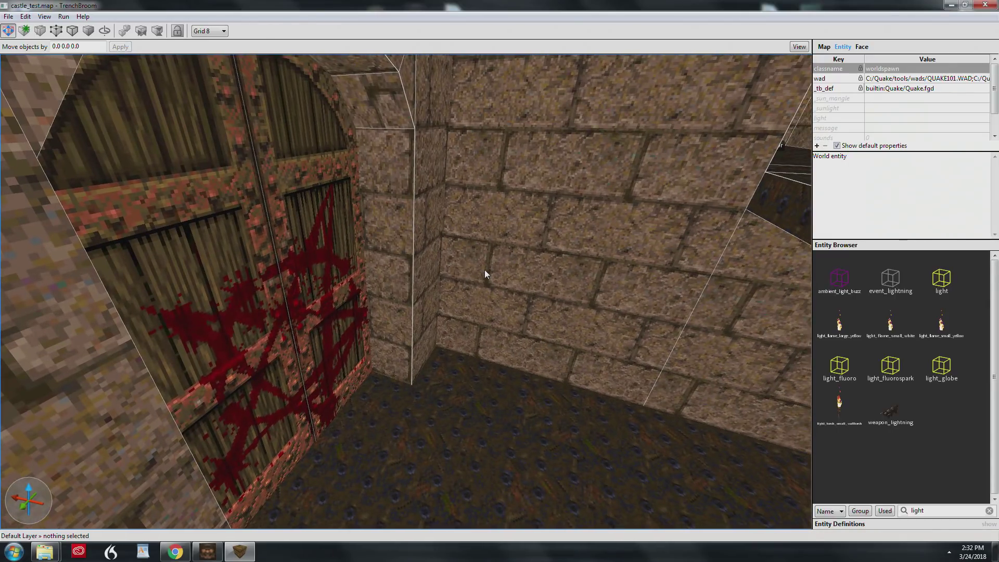
- Select a single func_door leaf and review its remaining properties, such as speed and wait, alongside the neighbouring button
left_click(378, 224)
scroll(881, 108, "down", 3)
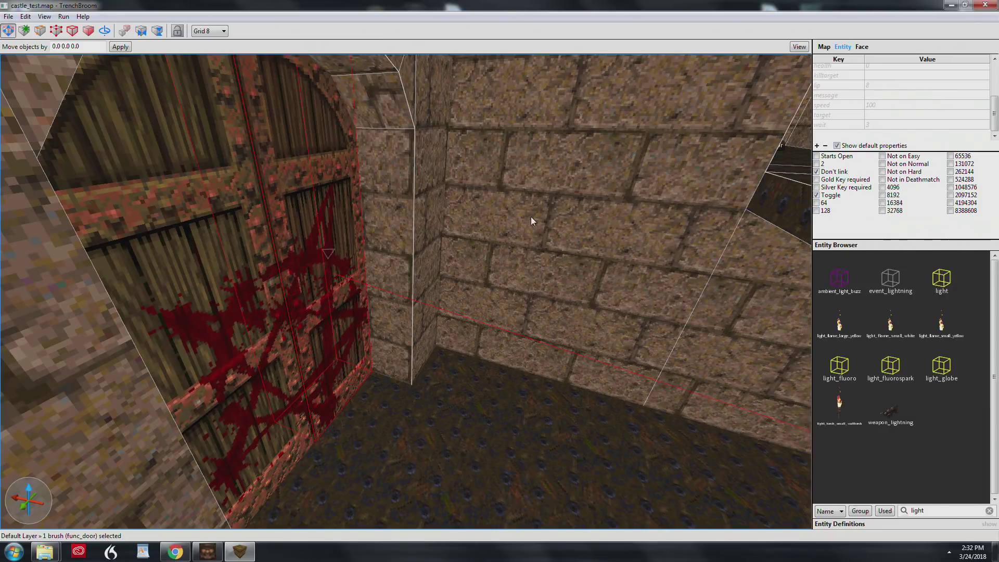
right_click_drag(530, 216, 605, 214, "alt")
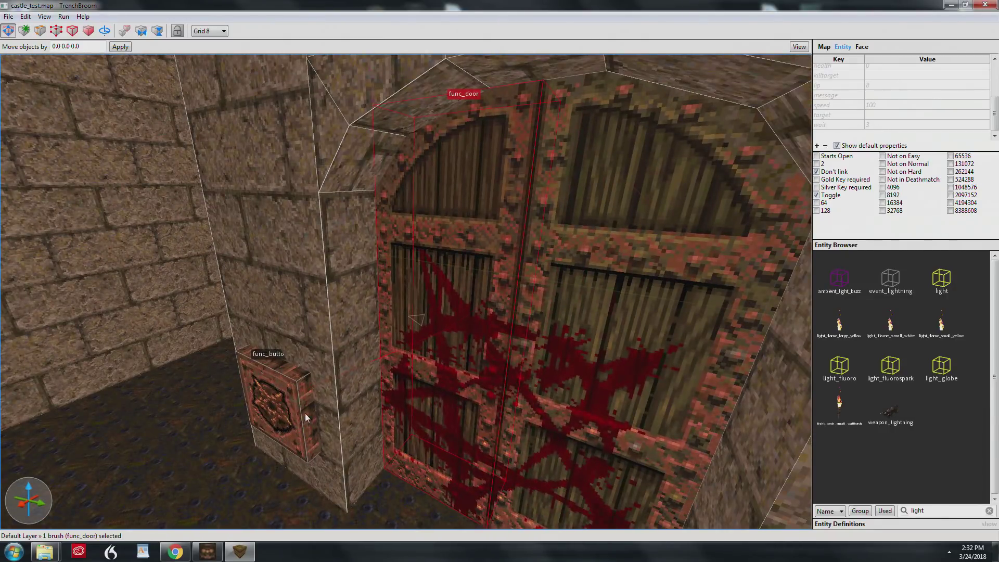